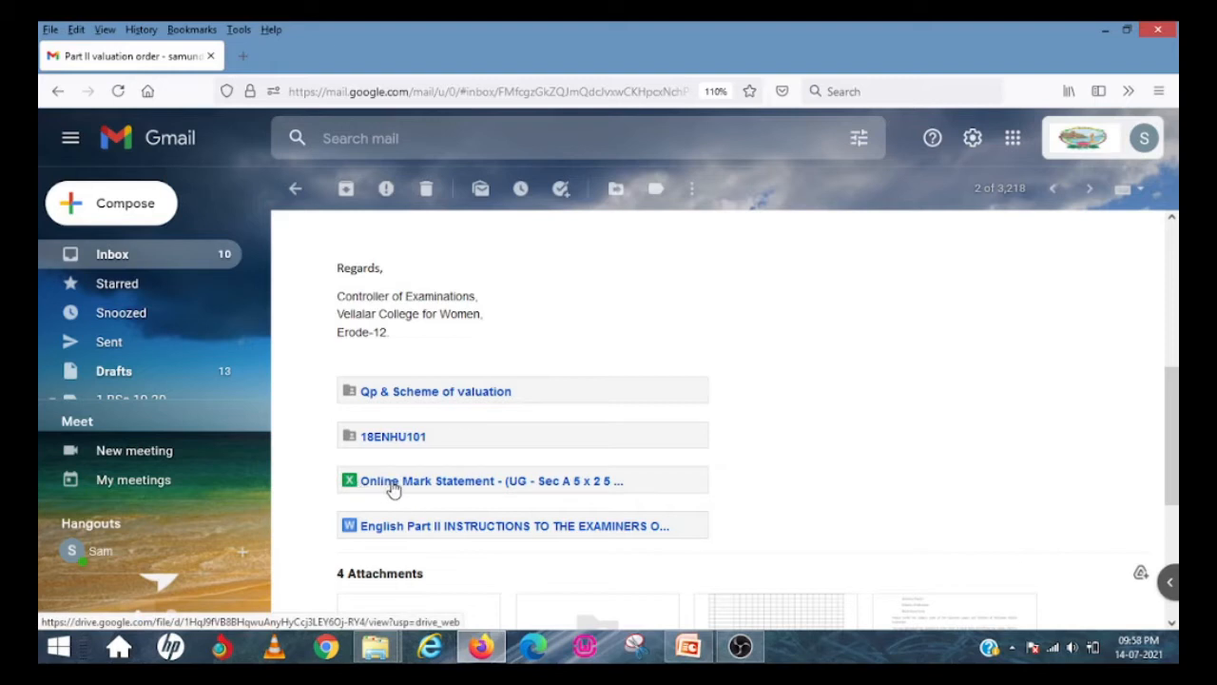
# Preview the Online Mark Statement attachment in Google Drive, dismissing the Sheets promotion
pyautogui.click(395, 482)
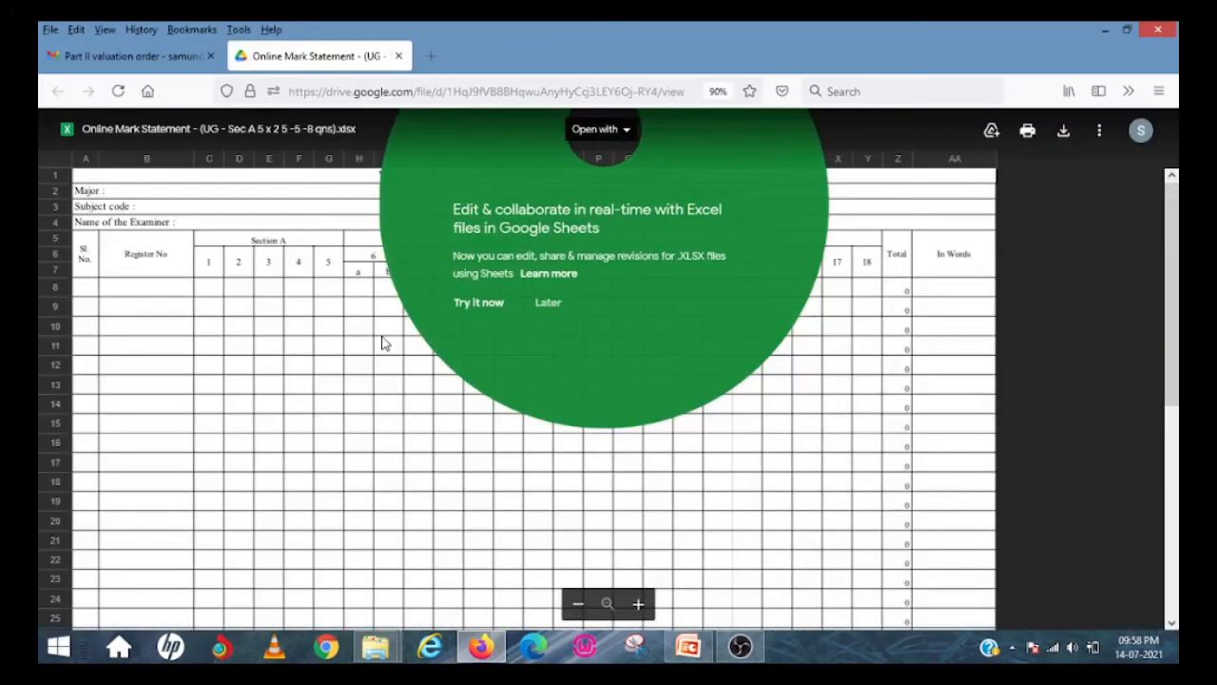
pyautogui.click(888, 262)
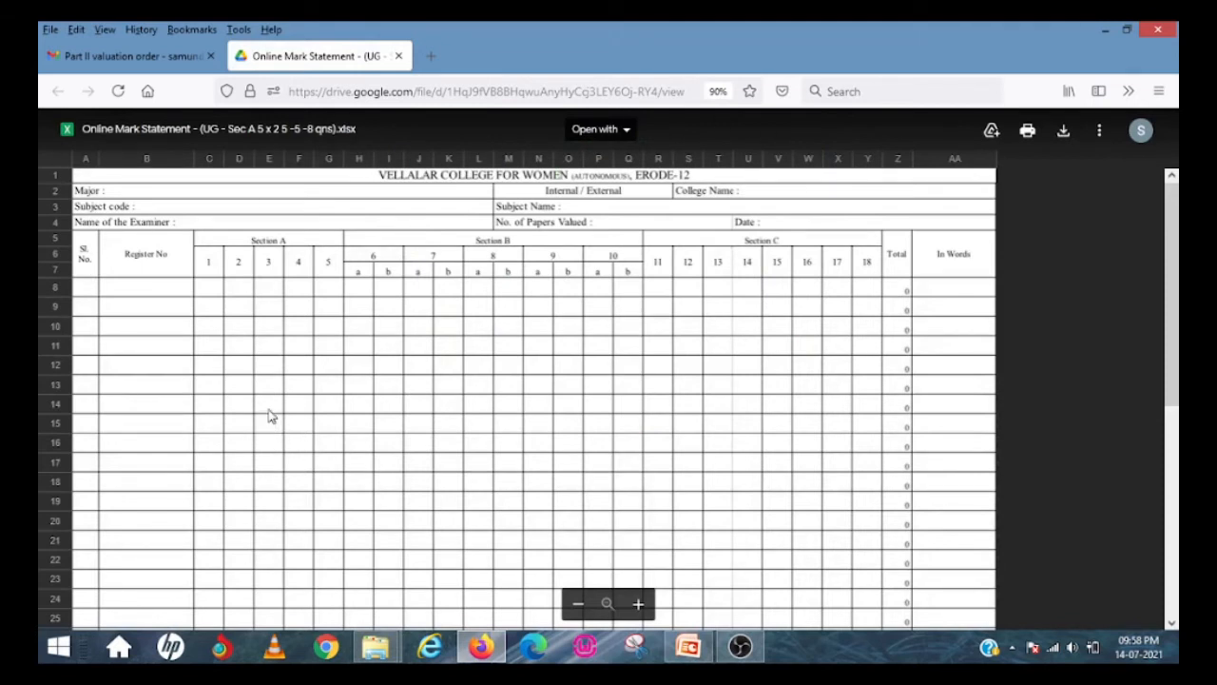
pyautogui.click(627, 134)
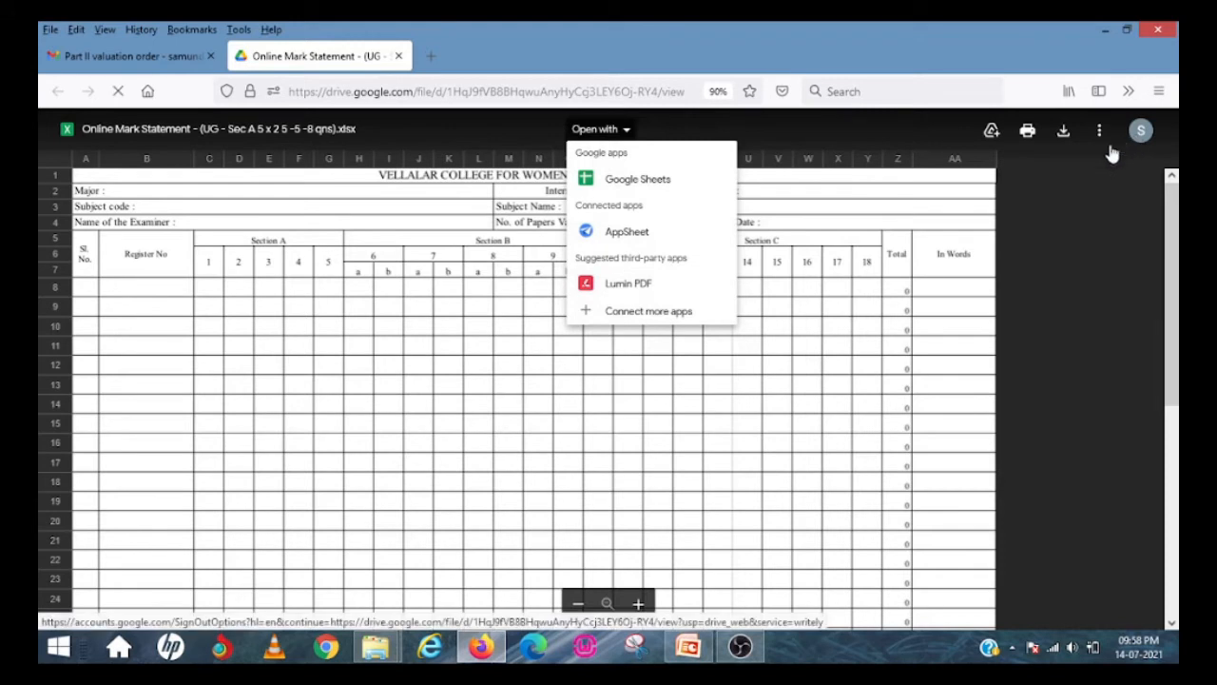
pyautogui.click(1073, 184)
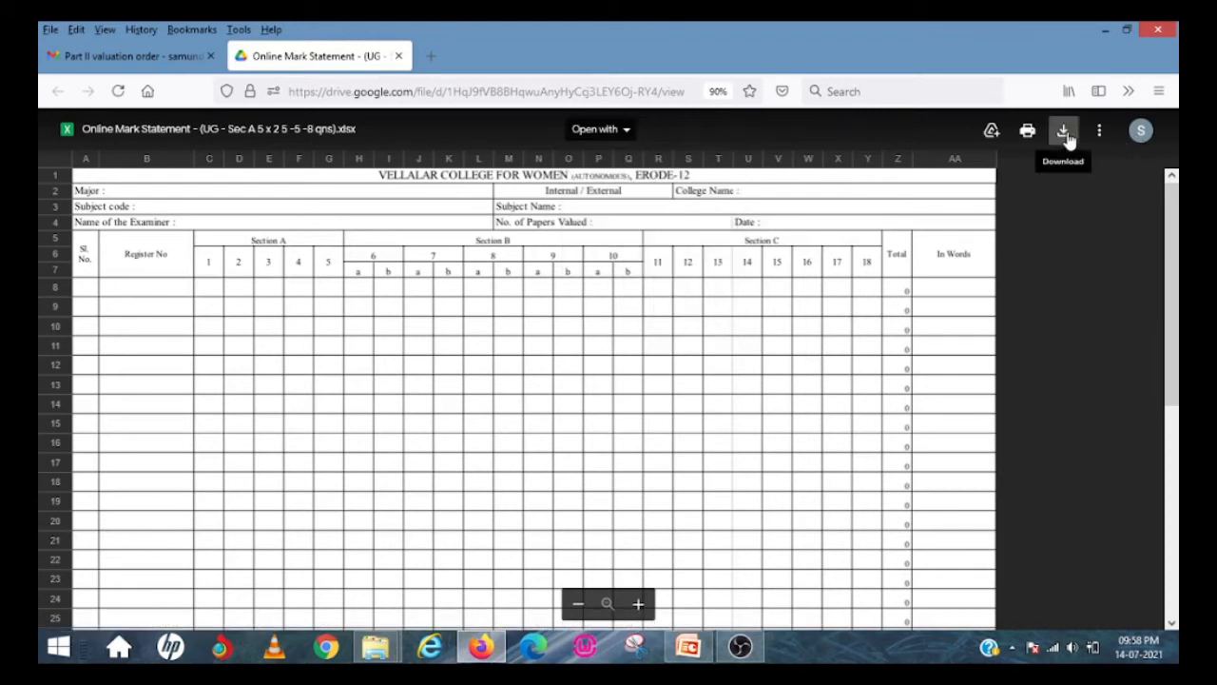
# Save the Online Mark Statement .xlsx into Downloads and close the Drive preview tab
pyautogui.click(1065, 133)
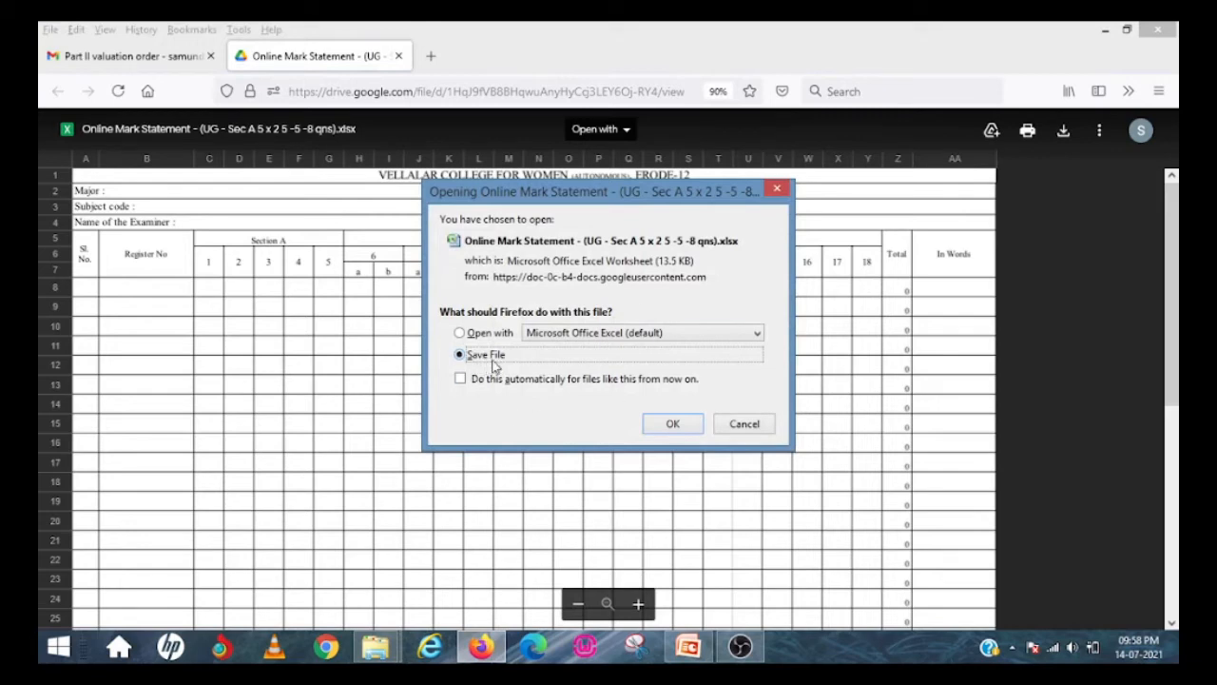
pyautogui.click(672, 423)
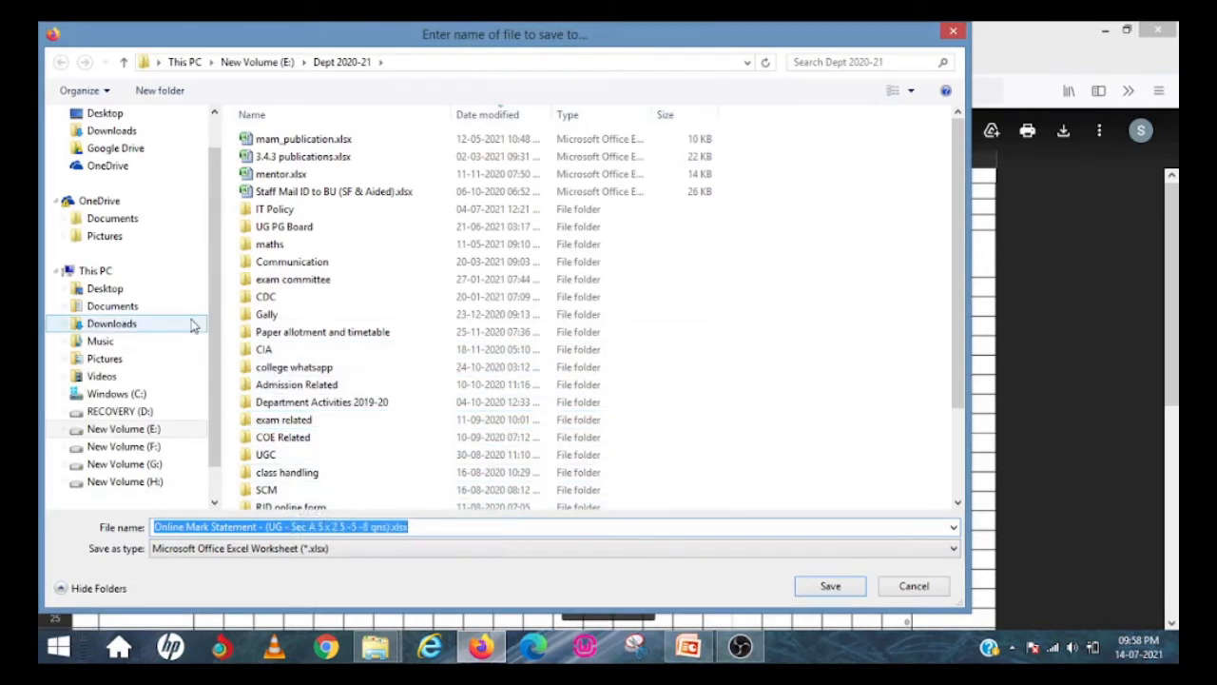
pyautogui.click(122, 325)
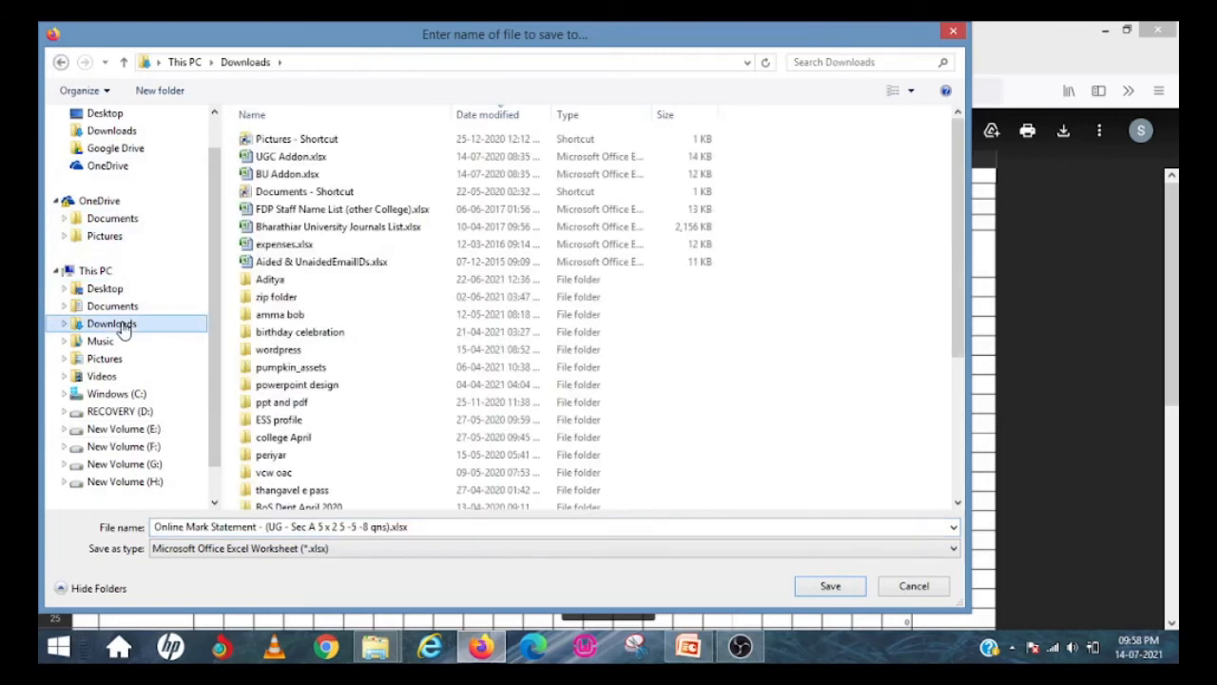
pyautogui.click(828, 586)
pyautogui.click(398, 55)
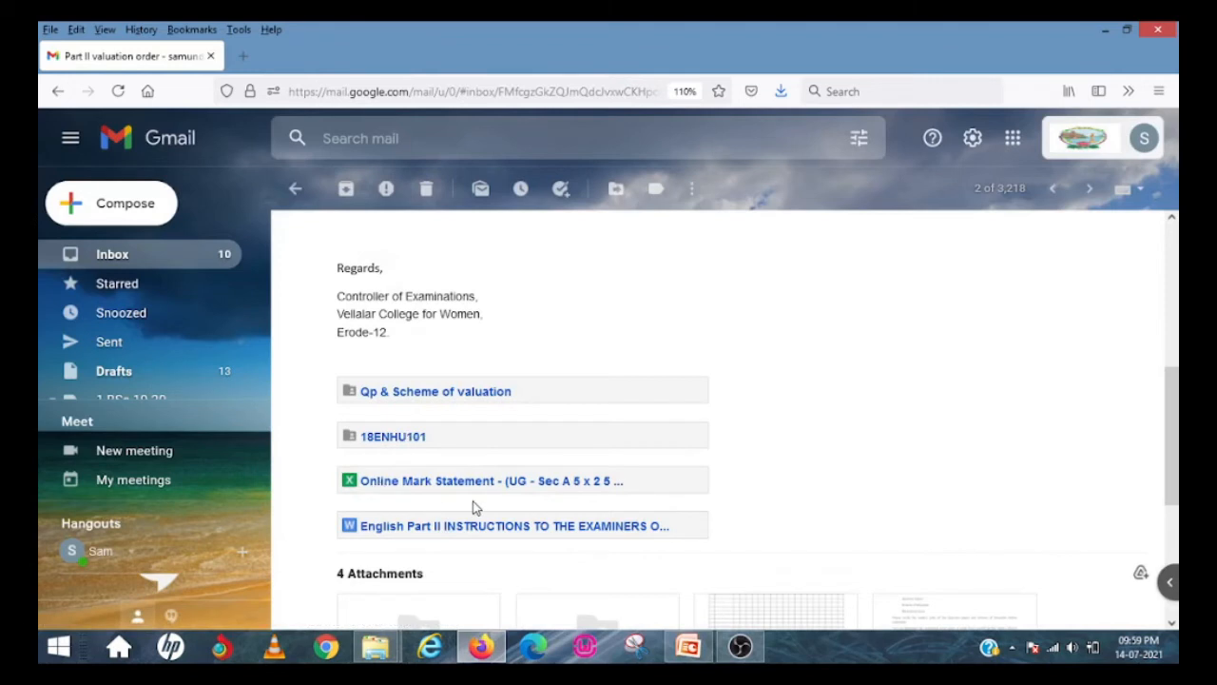
# Open the BCom BI Valuation email and follow its B&I Mark statements folder link
pyautogui.click(295, 188)
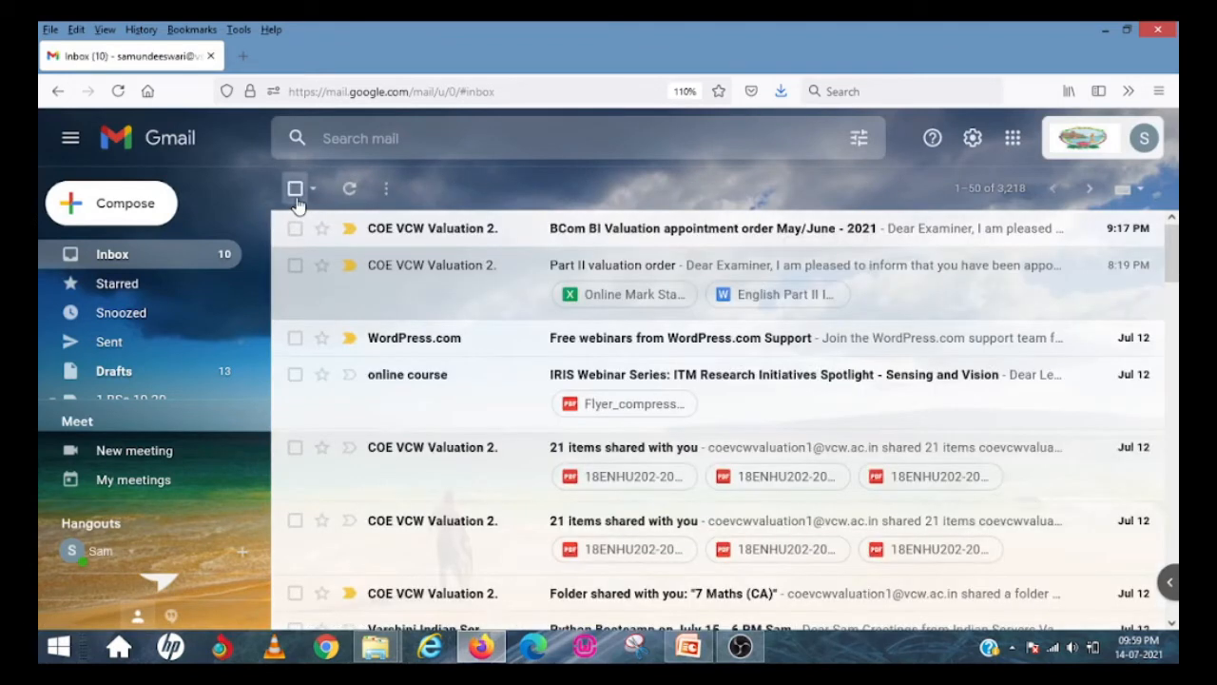
pyautogui.click(642, 236)
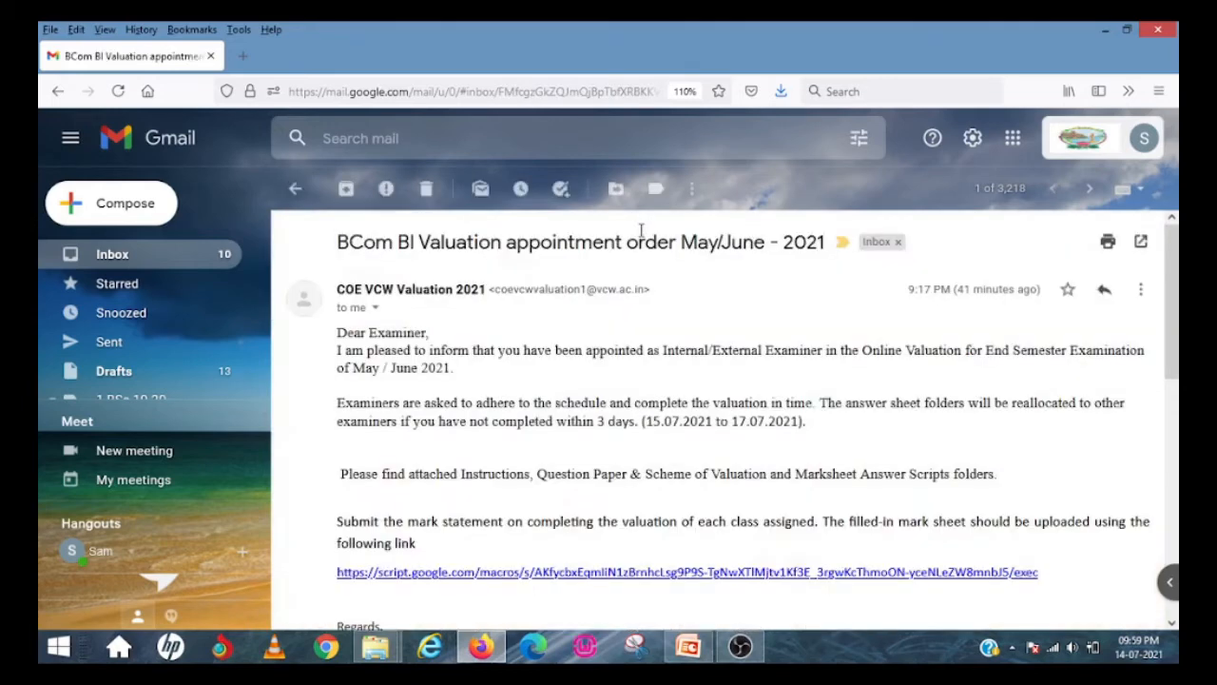
pyautogui.moveTo(1173, 282); pyautogui.dragTo(1176, 402)
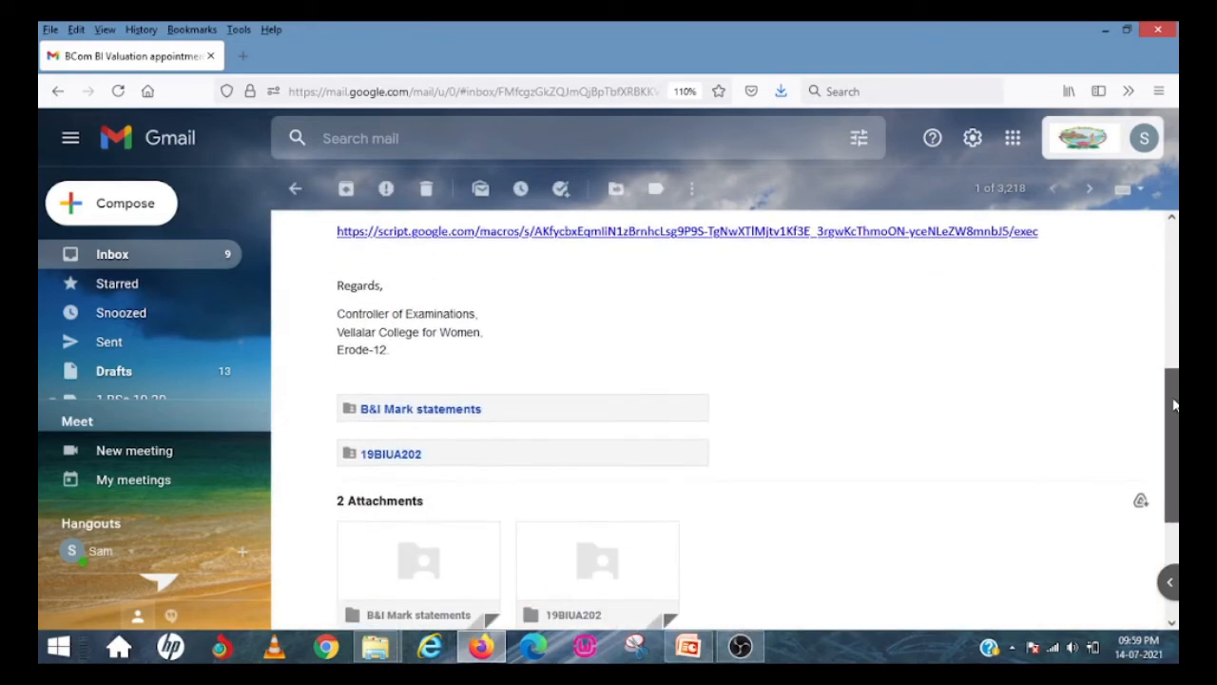
pyautogui.click(402, 411)
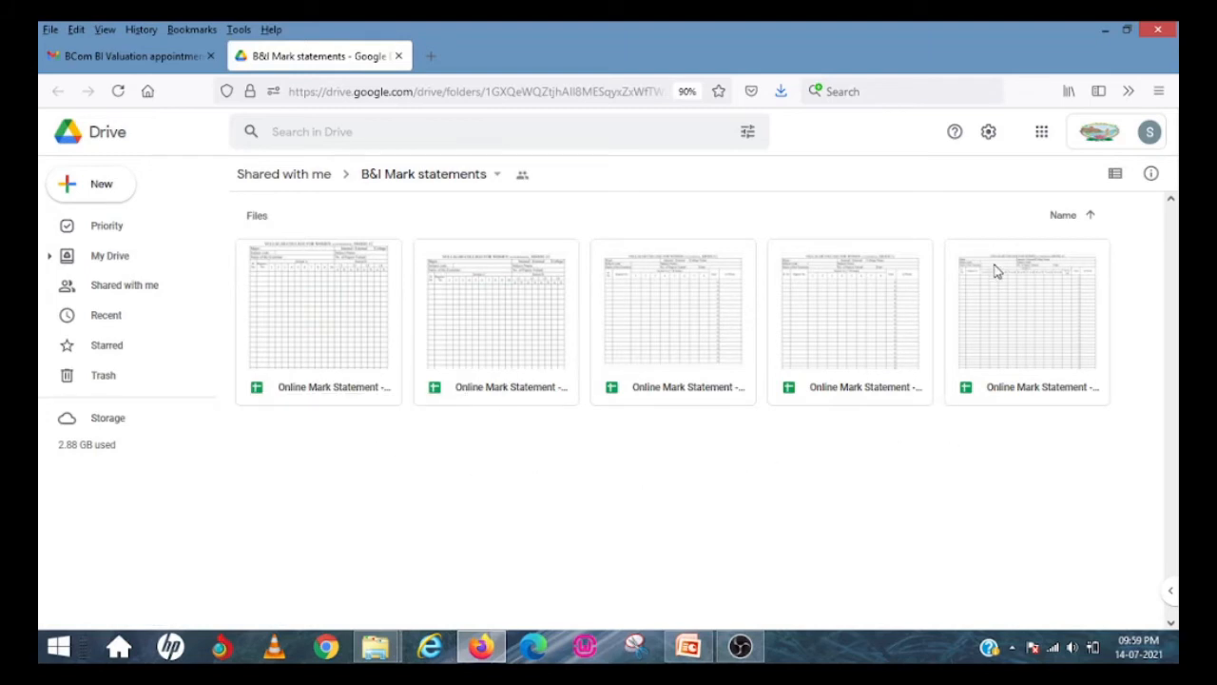
# Switch the B&I Mark statements folder to List view
pyautogui.click(1117, 175)
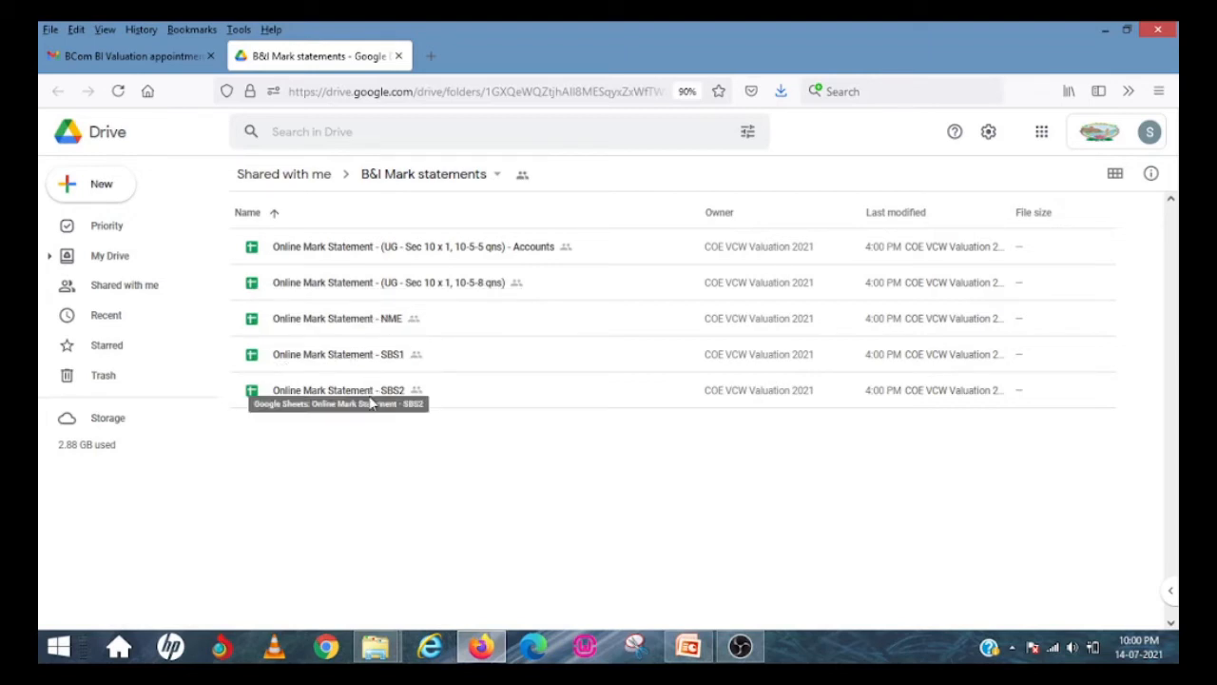
# Download the Accounts mark statement as an .xlsx file into Downloads
pyautogui.click(364, 250)
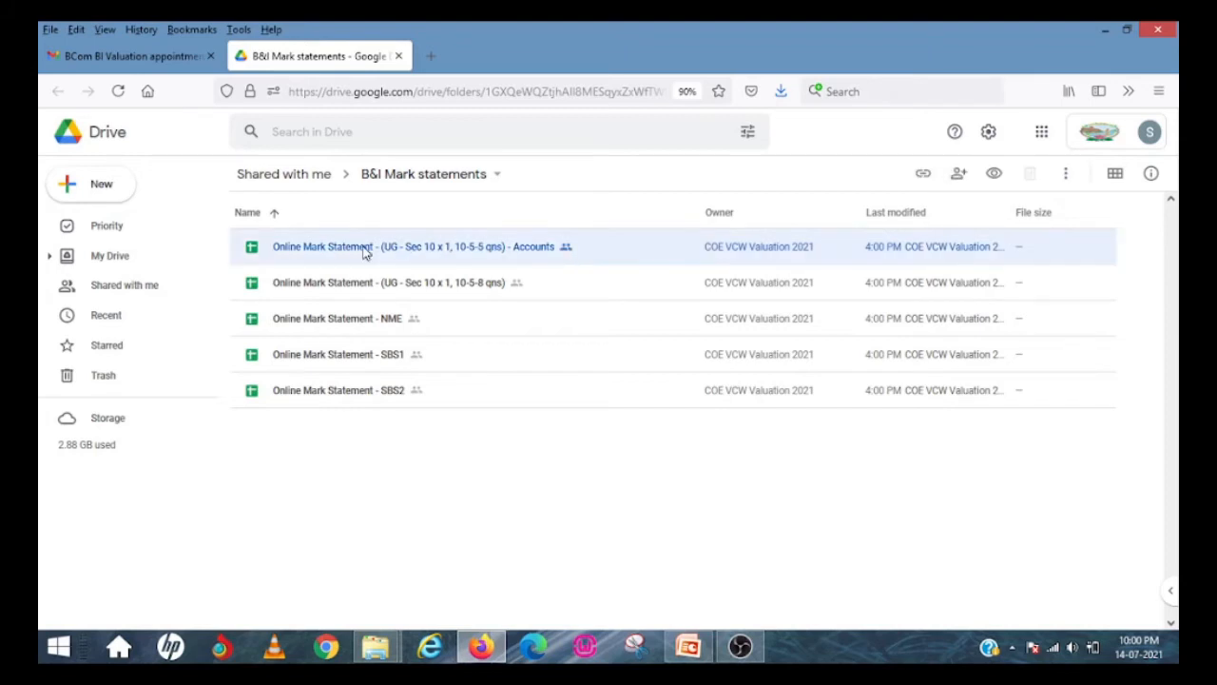
pyautogui.rightClick(364, 249)
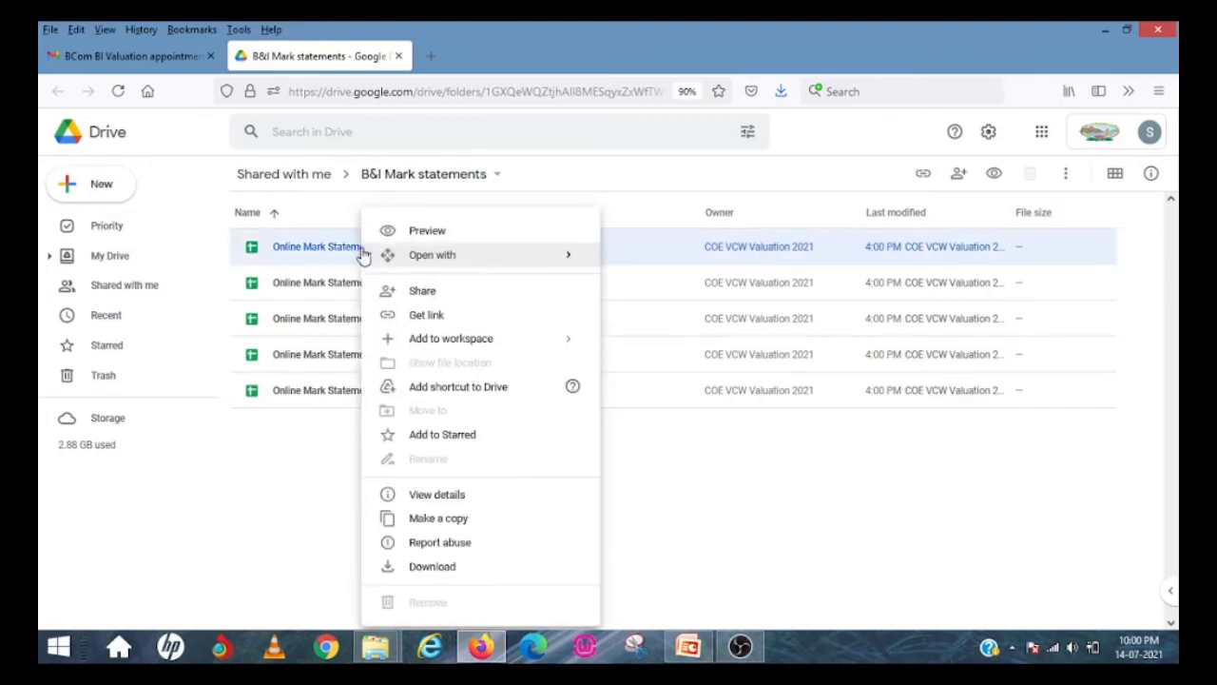
pyautogui.click(451, 568)
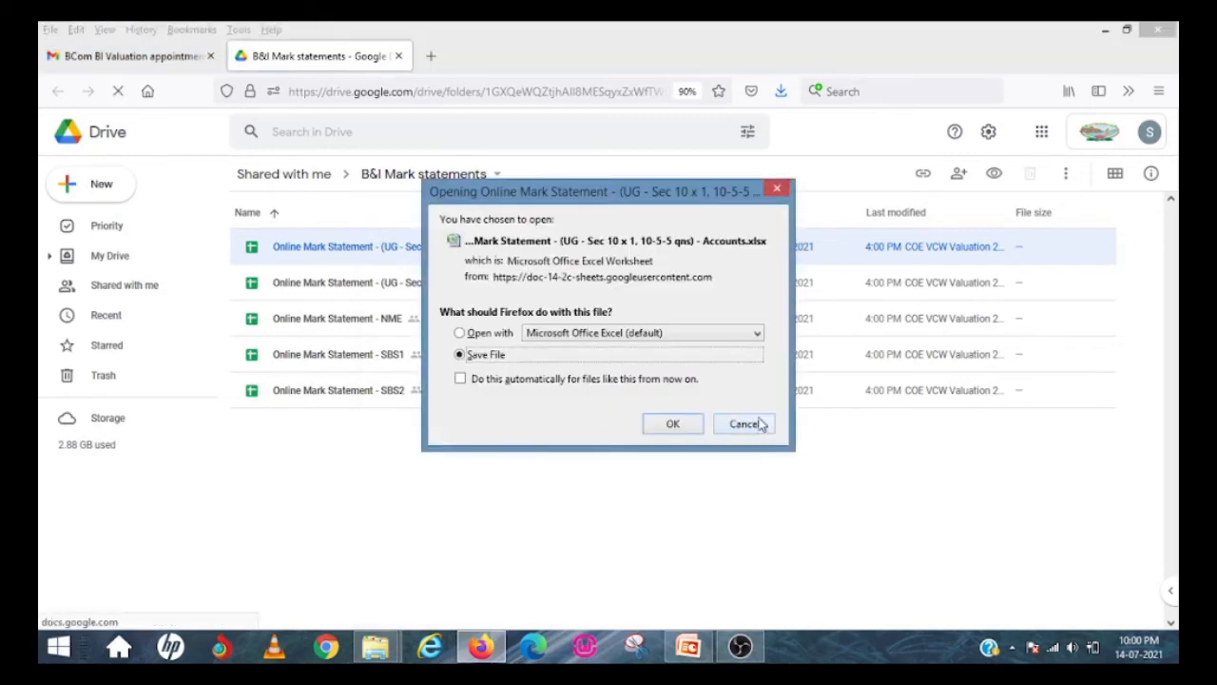
pyautogui.click(687, 427)
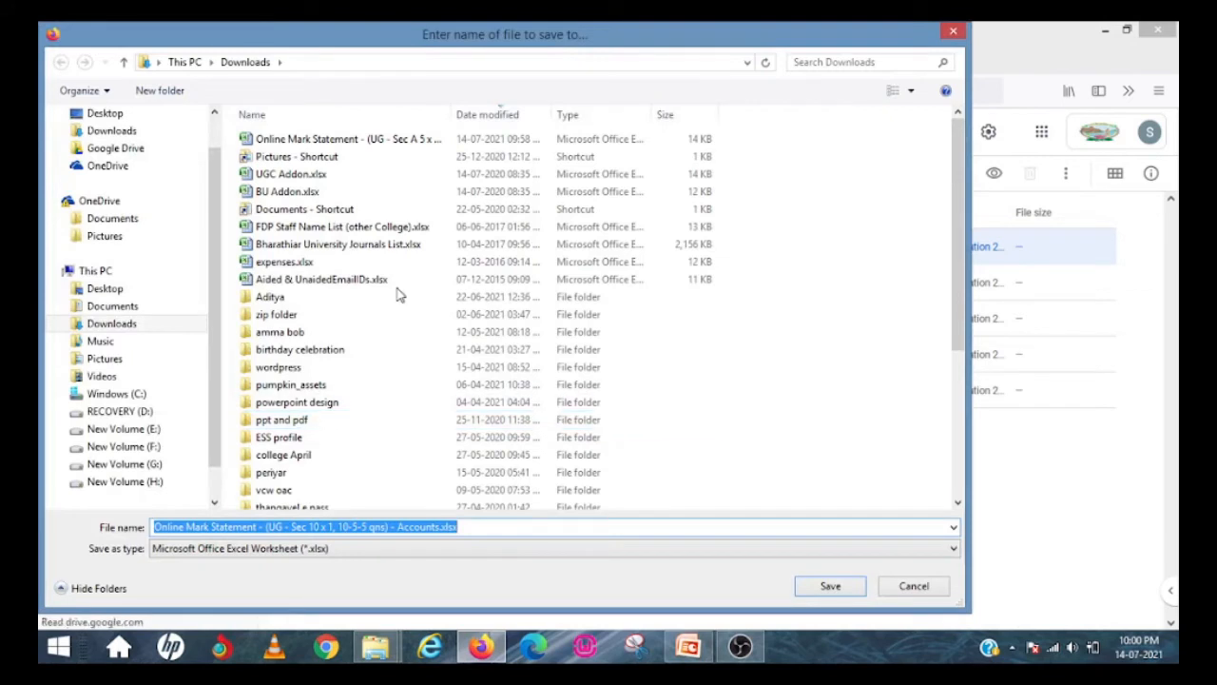
pyautogui.click(832, 587)
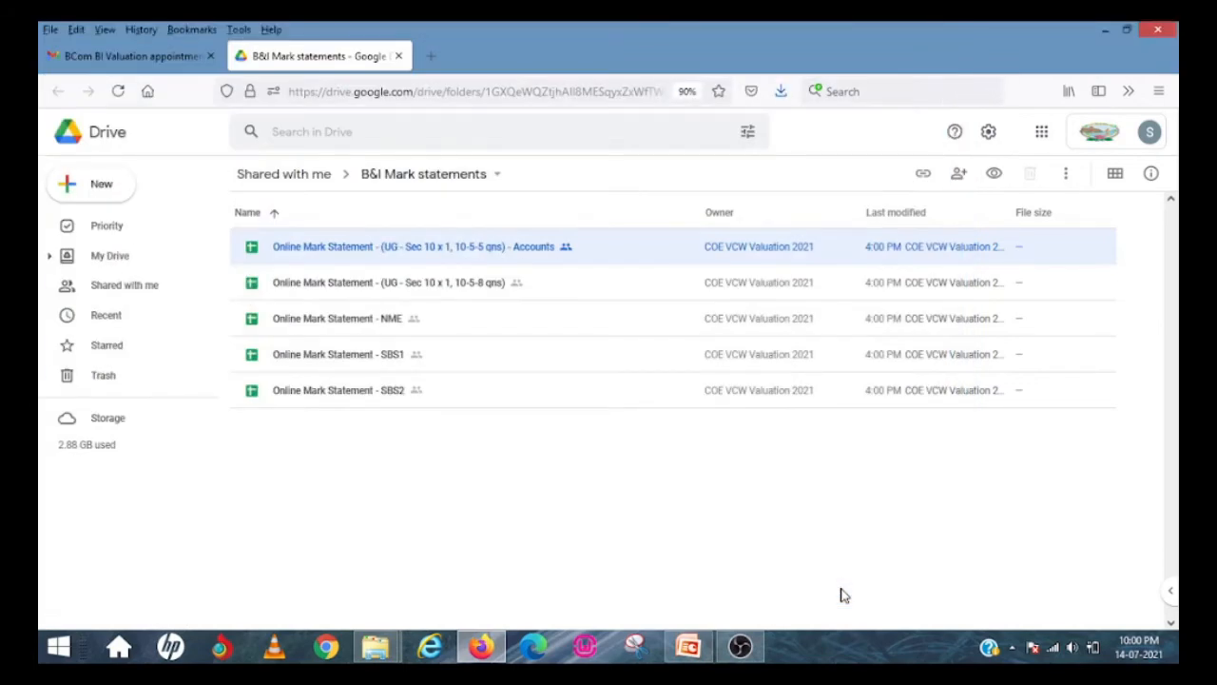
# Open the downloaded Accounts mark statement from the Downloads folder in File Explorer
pyautogui.moveTo(385, 635)
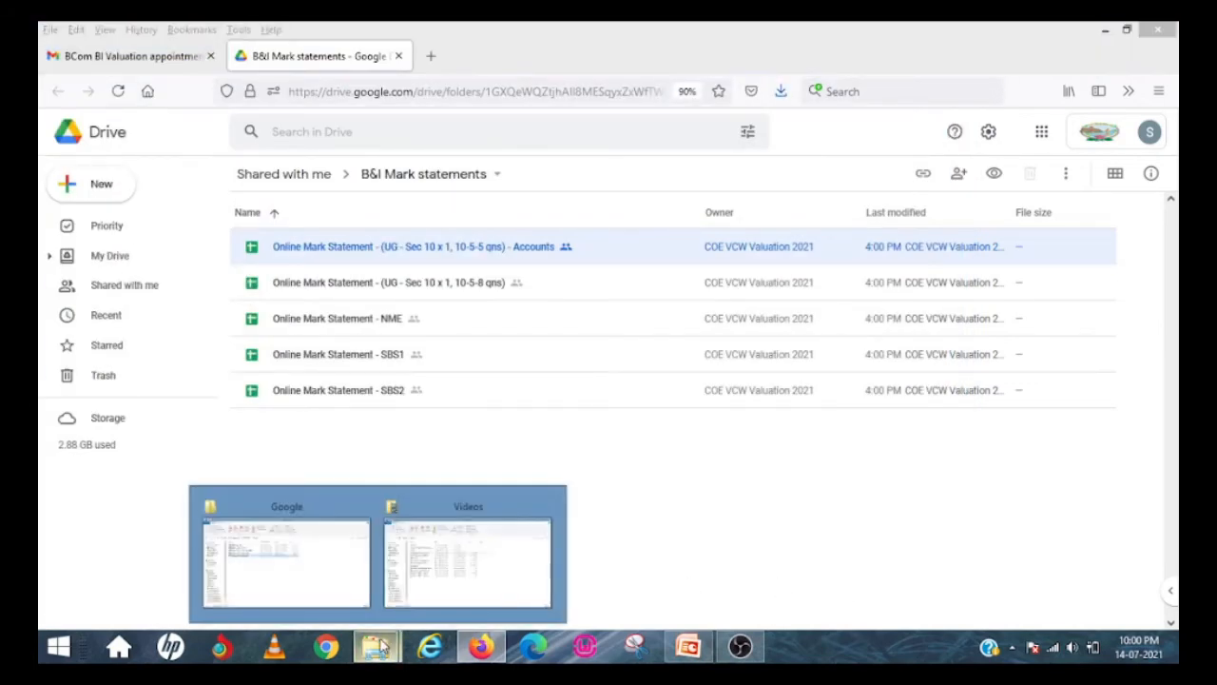
pyautogui.click(334, 584)
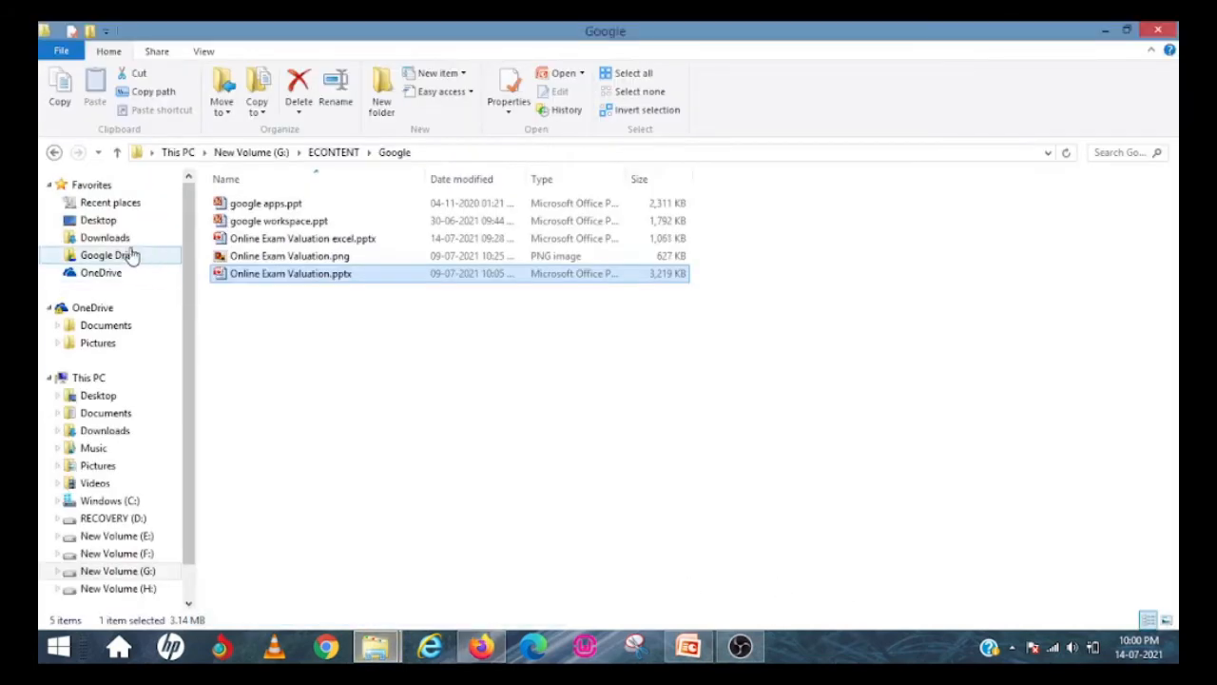
pyautogui.click(105, 431)
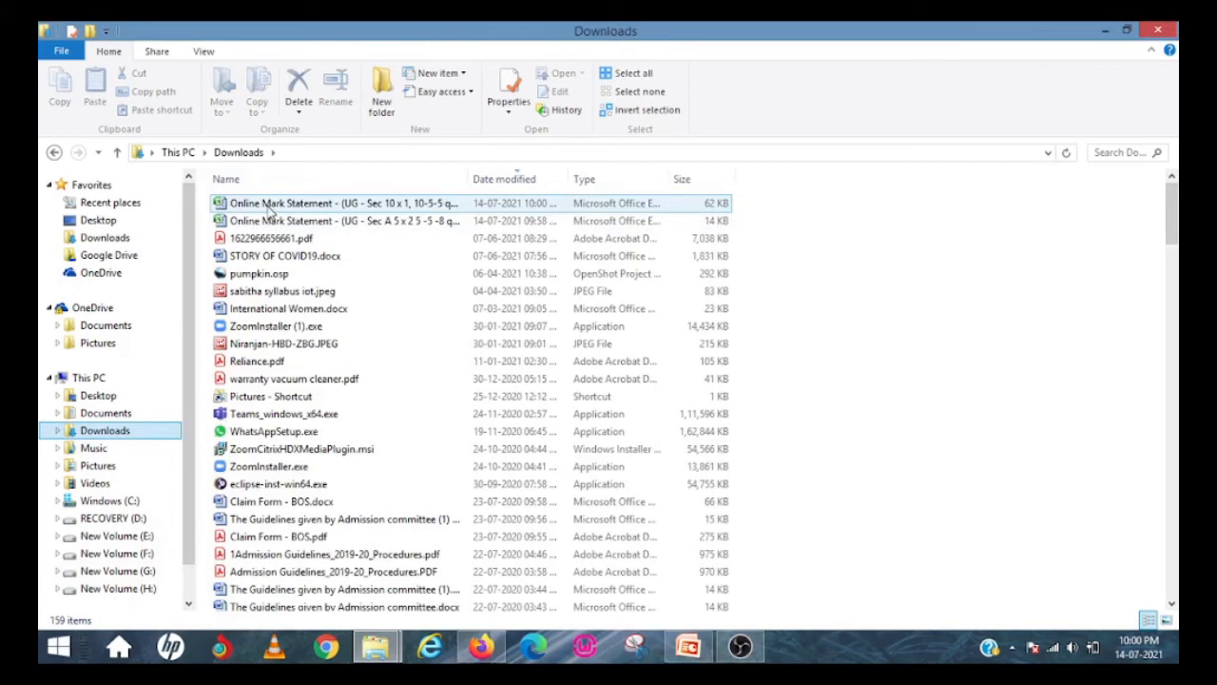
pyautogui.click(270, 205)
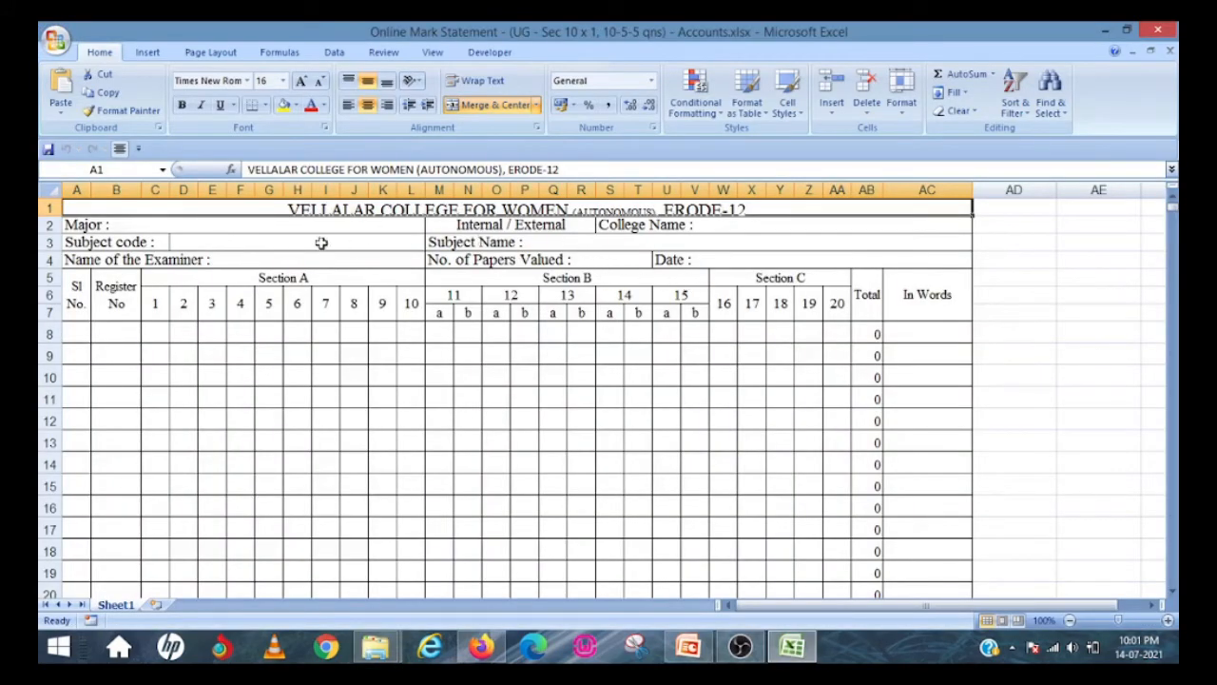
# Enter register number 18UMS101 in cell B8
pyautogui.click(255, 244)
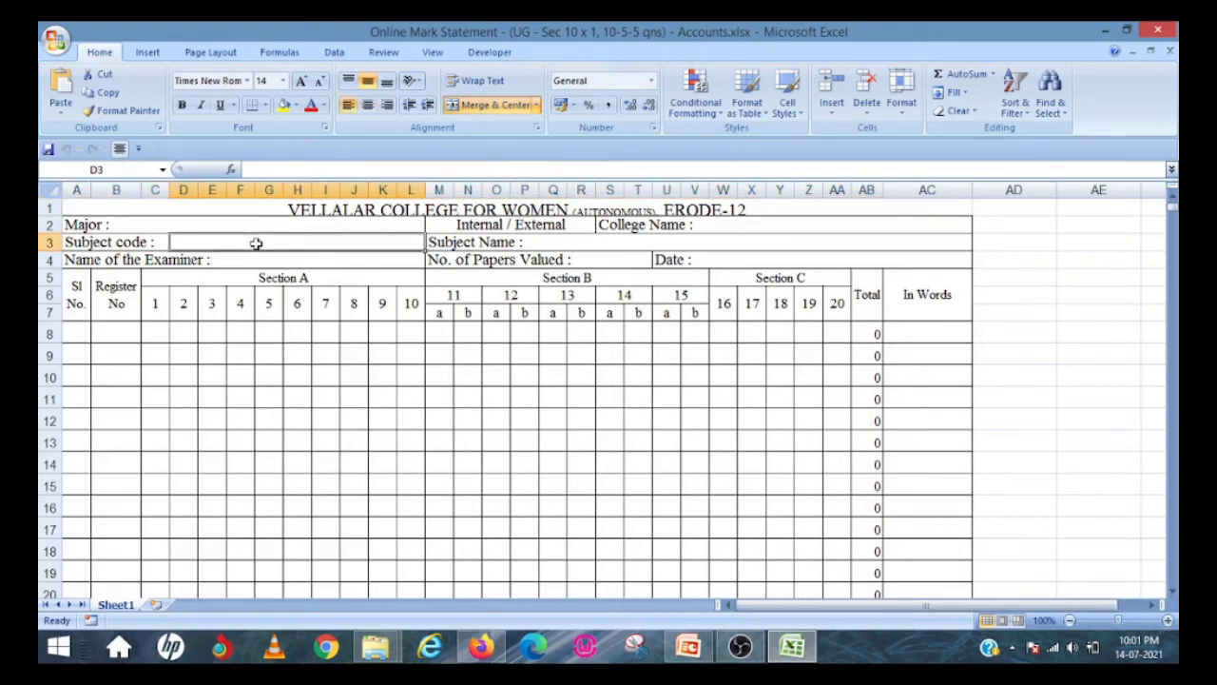
pyautogui.click(121, 333)
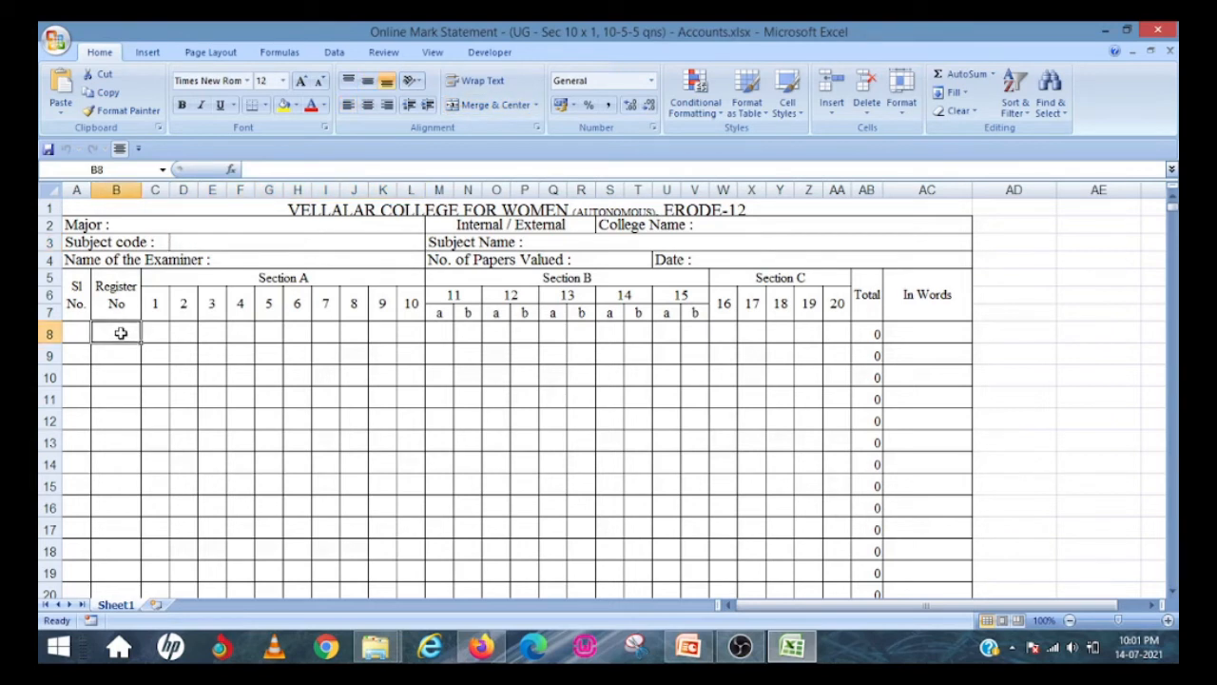
pyautogui.write('18')
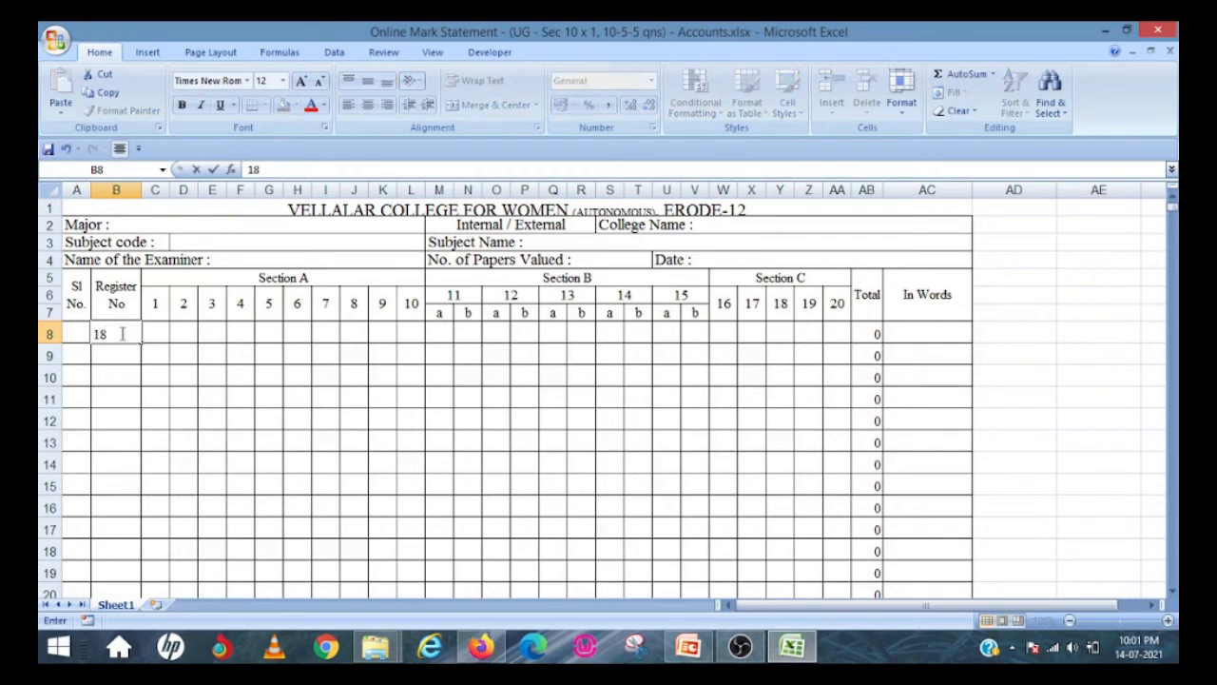
pyautogui.write('UMS101')
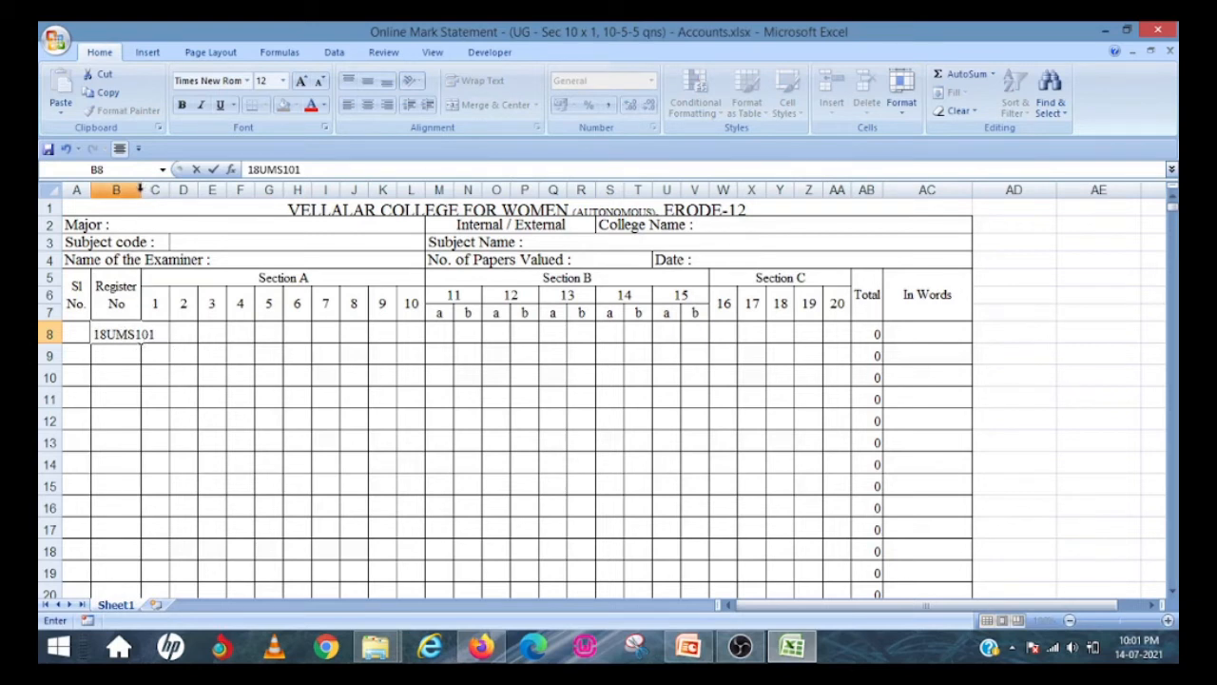
pyautogui.click(202, 313)
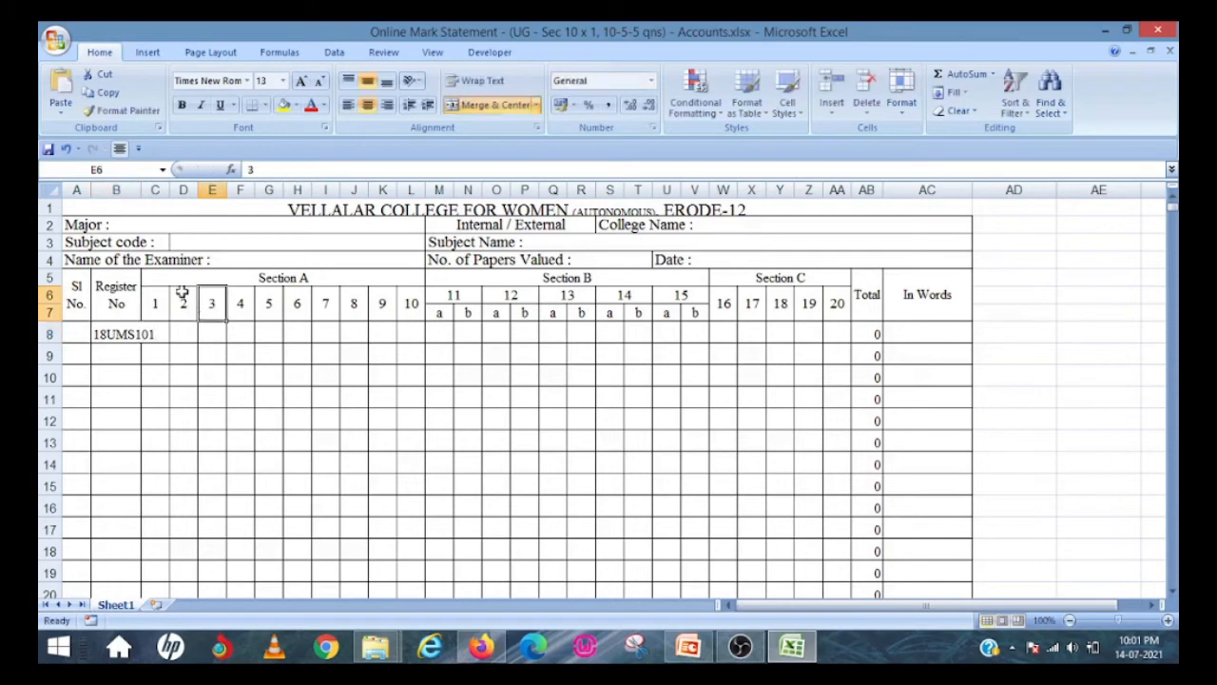
# Autofit the Register No column and enter row 8 marks 1, 28, 5 and 5
pyautogui.doubleClick(139, 190)
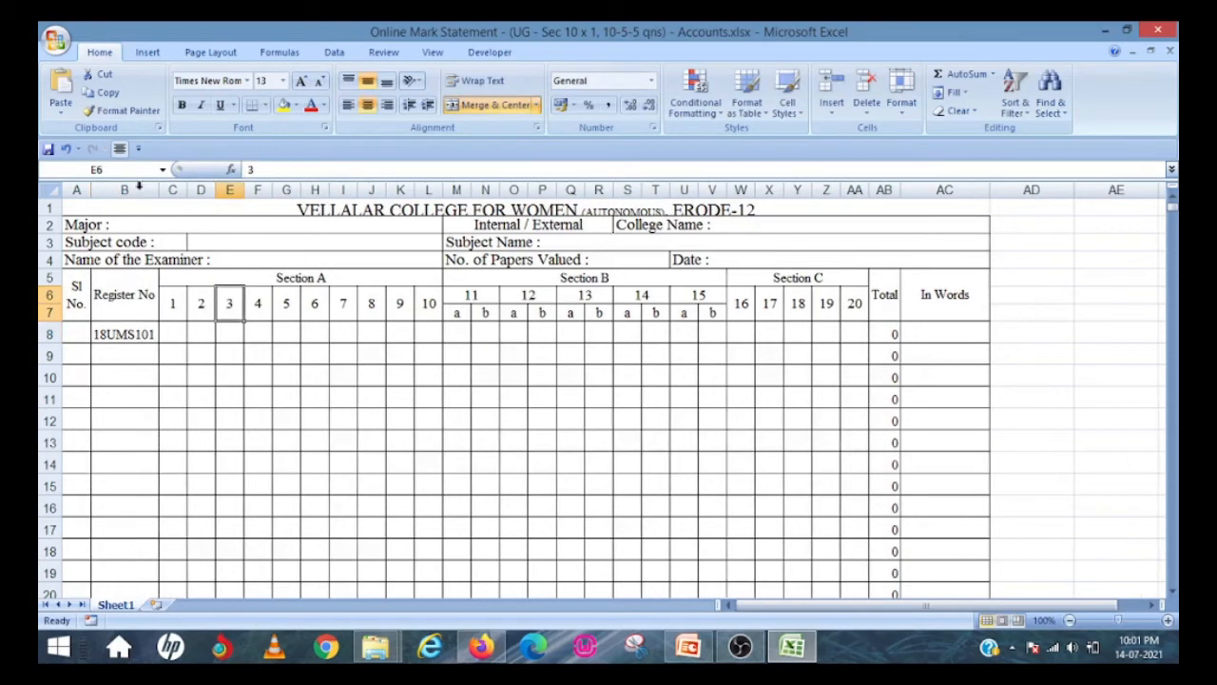
pyautogui.click(172, 338)
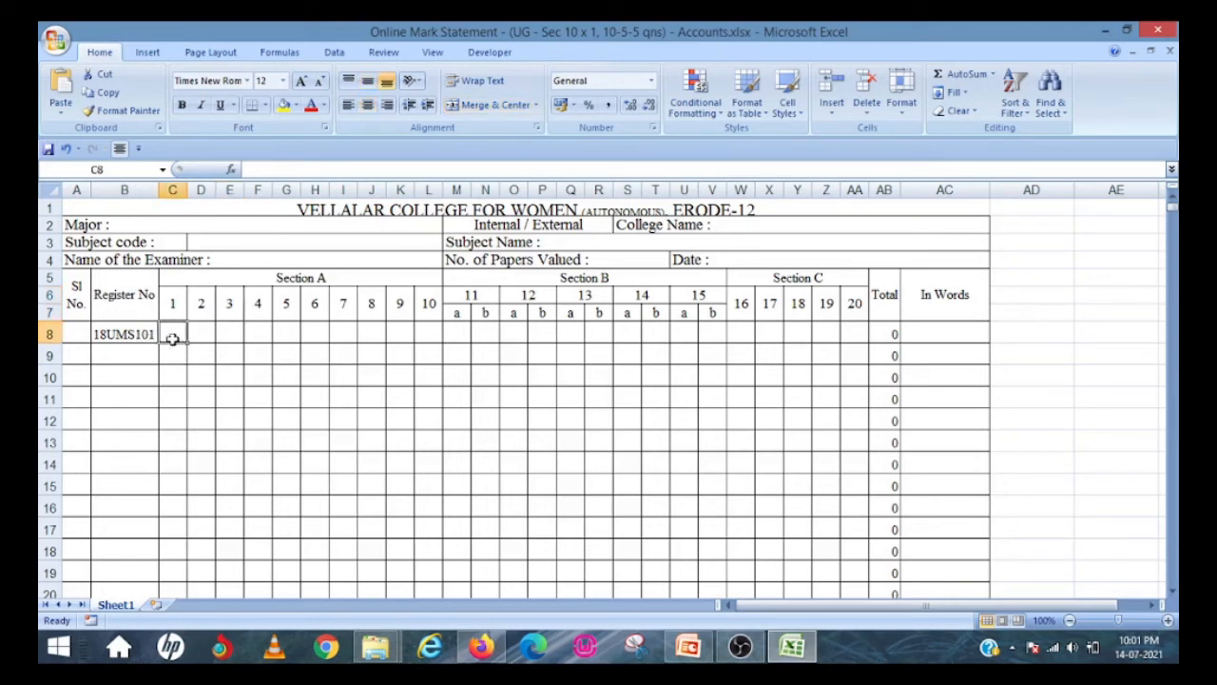
pyautogui.write('1')
pyautogui.press('Tab')
pyautogui.write('2')
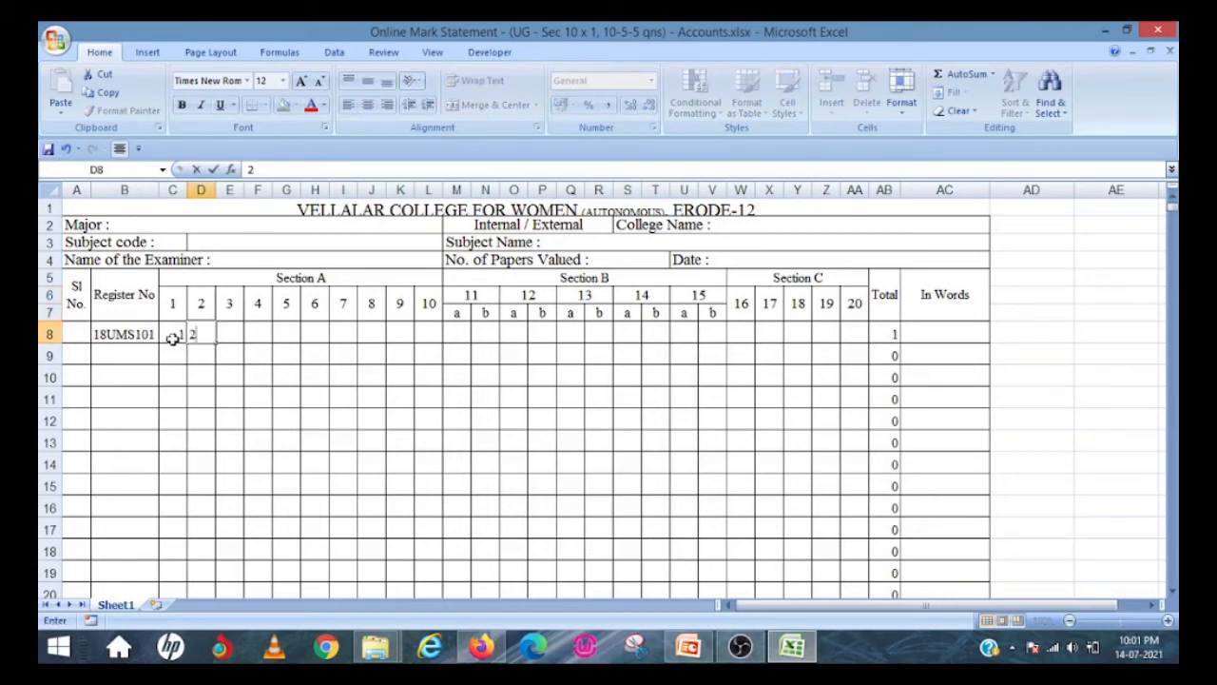
pyautogui.write('8')
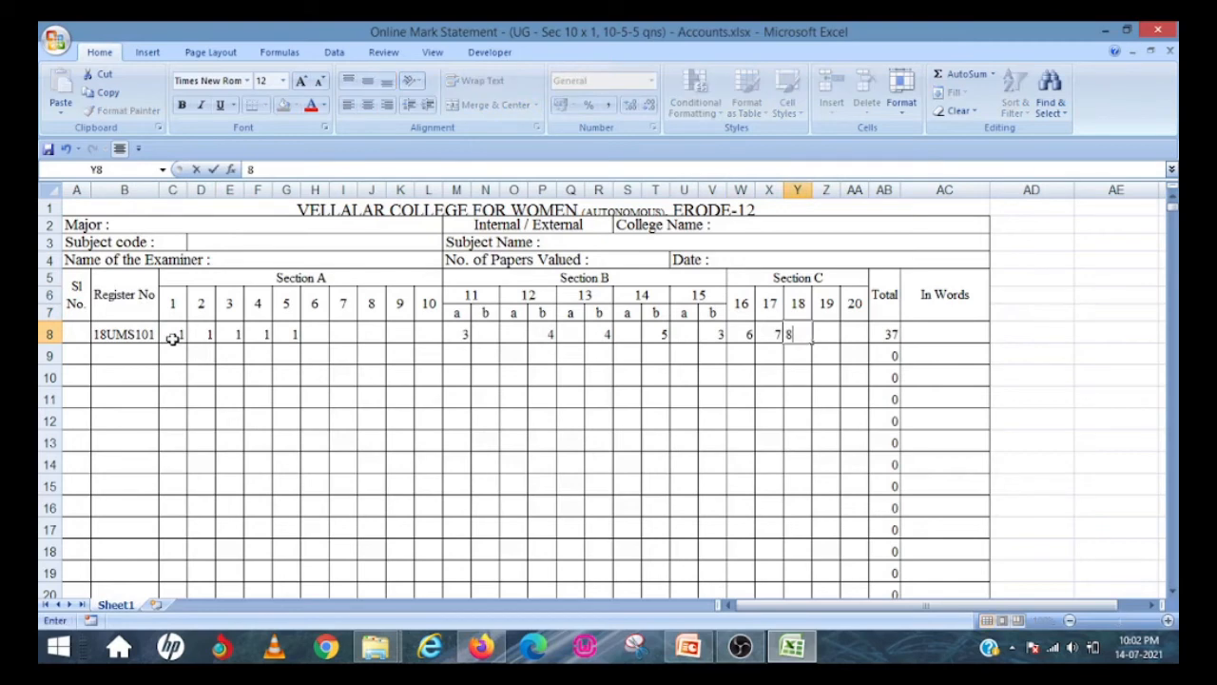
pyautogui.press('Tab')
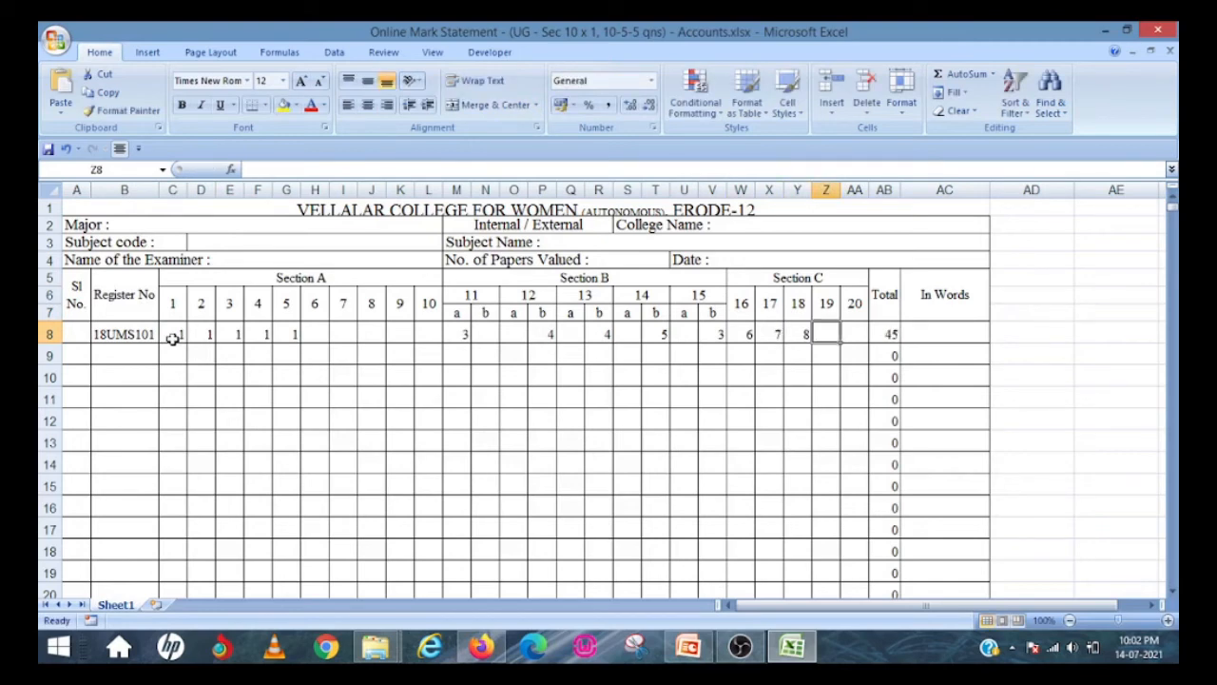
pyautogui.write('5')
pyautogui.press('Tab')
pyautogui.write('5')
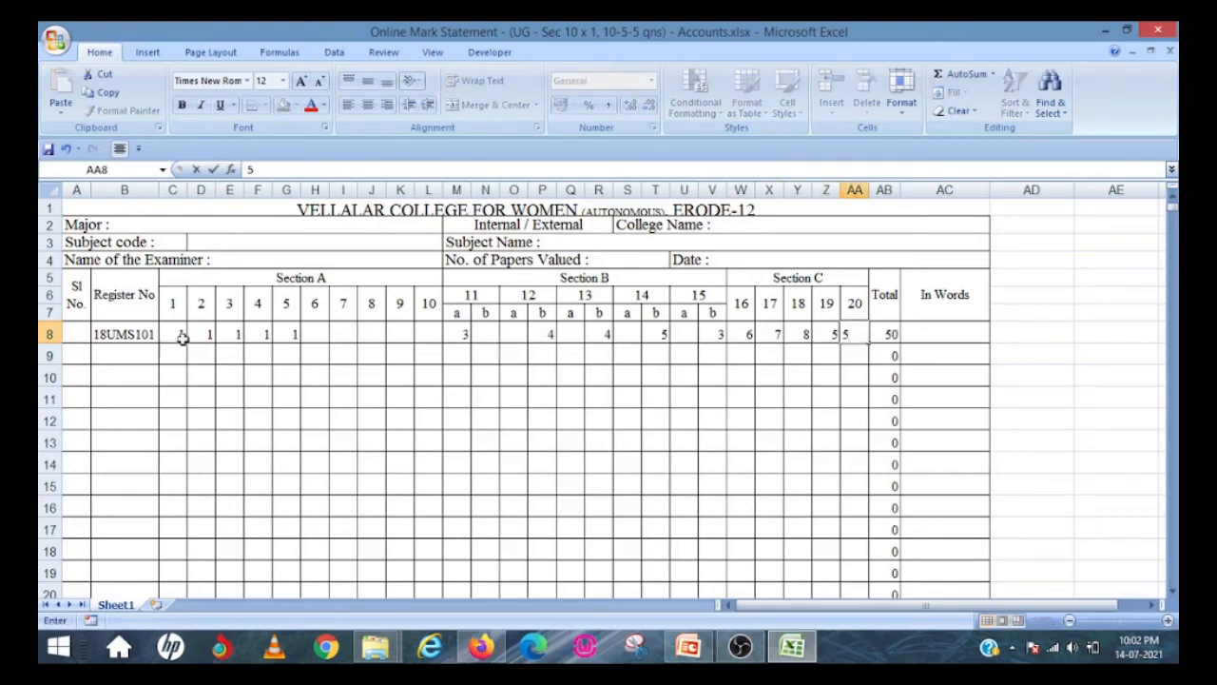
pyautogui.click(466, 378)
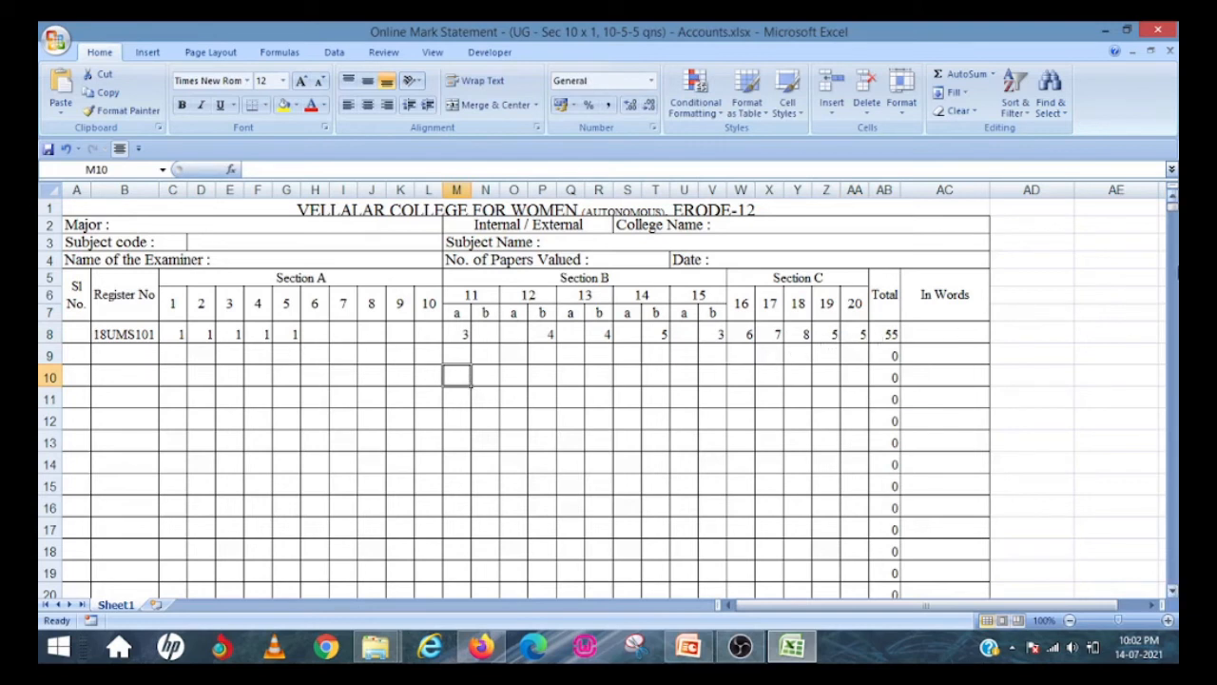
# Scroll to the end of the table and select row 36, its last row
pyautogui.click(1173, 586)
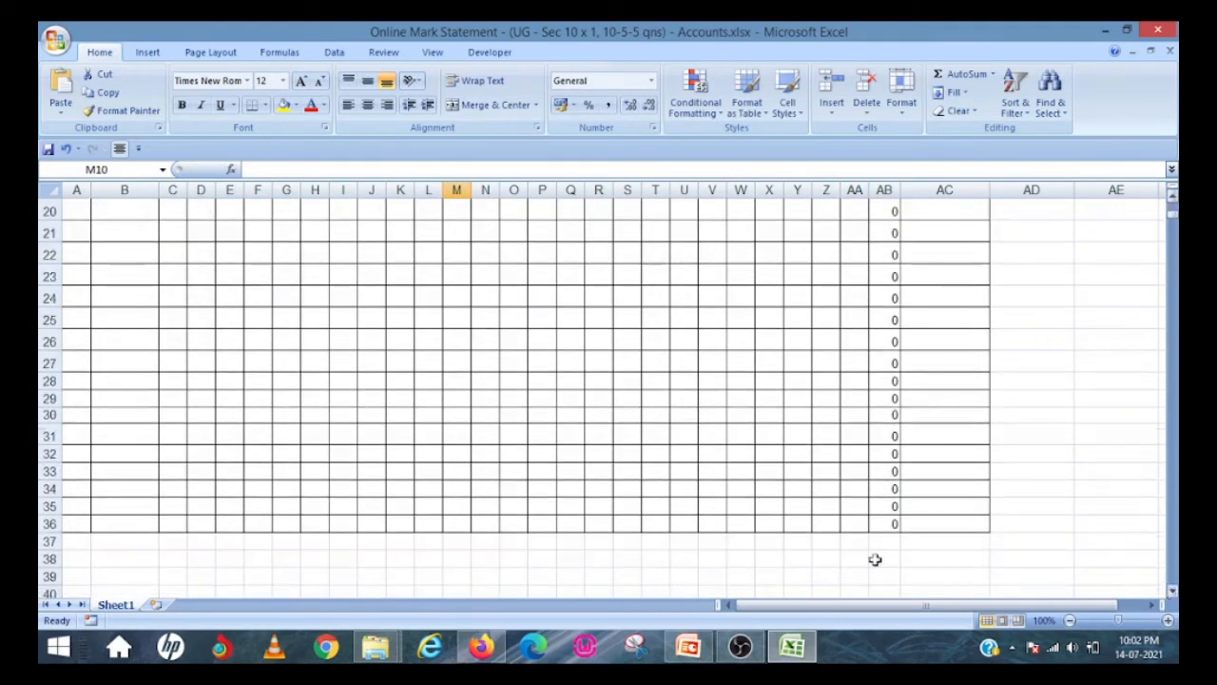
pyautogui.click(50, 524)
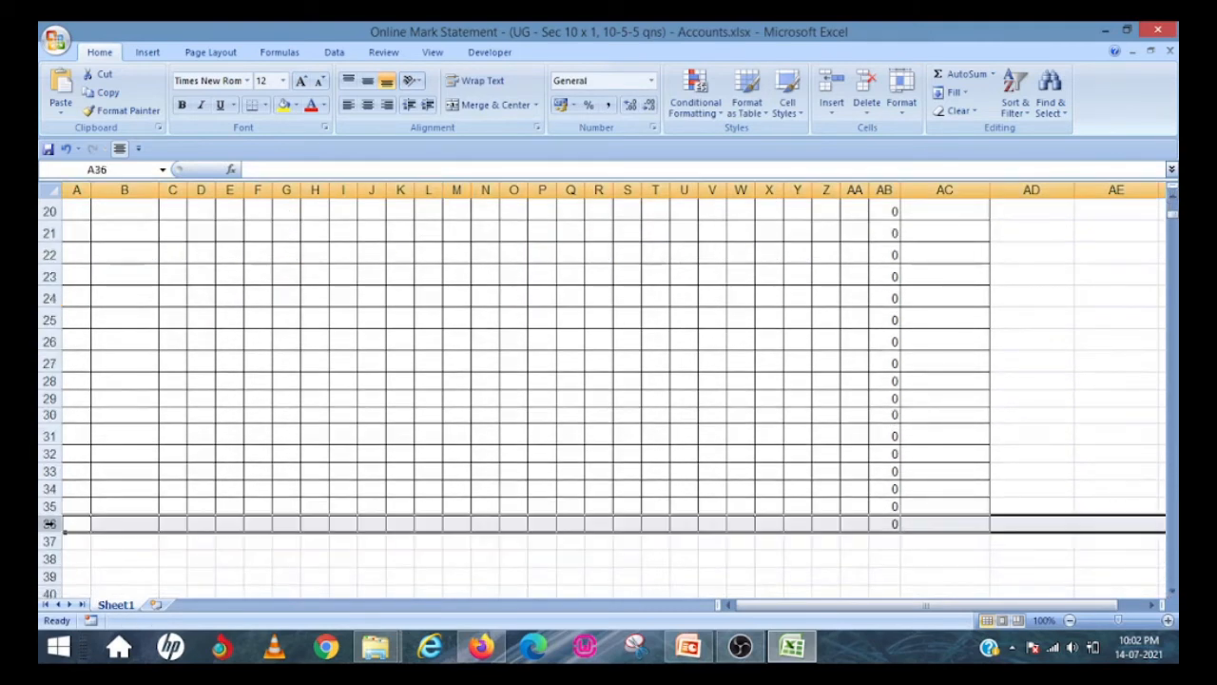
pyautogui.moveTo(1174, 219); pyautogui.dragTo(1173, 202)
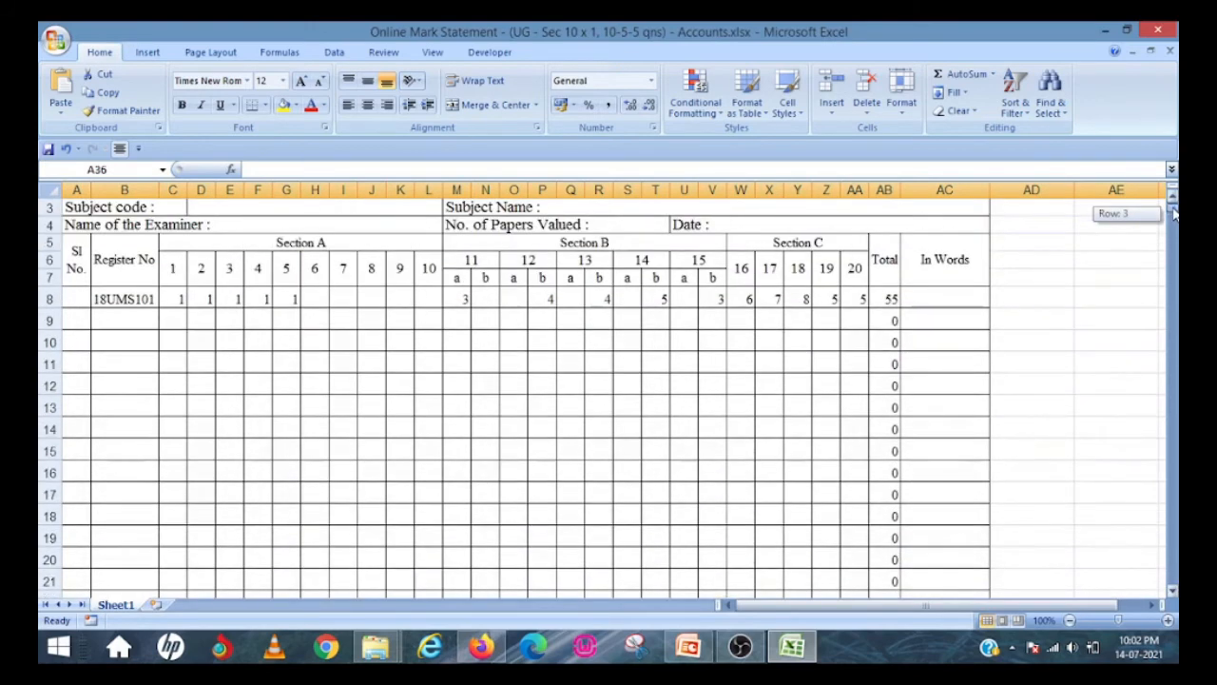
# Enter 1, 2, 3 in A8:A10 and fill the series down to 29 at row 36
pyautogui.click(73, 298)
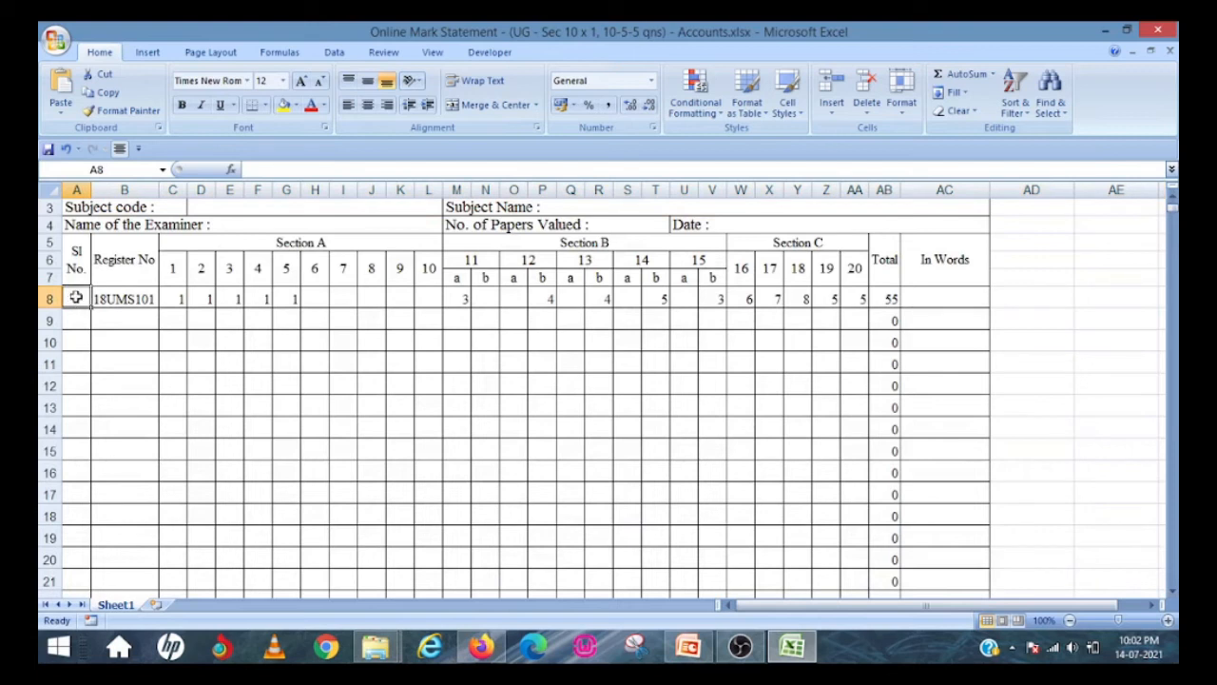
pyautogui.write('1')
pyautogui.press('Return')
pyautogui.write('2')
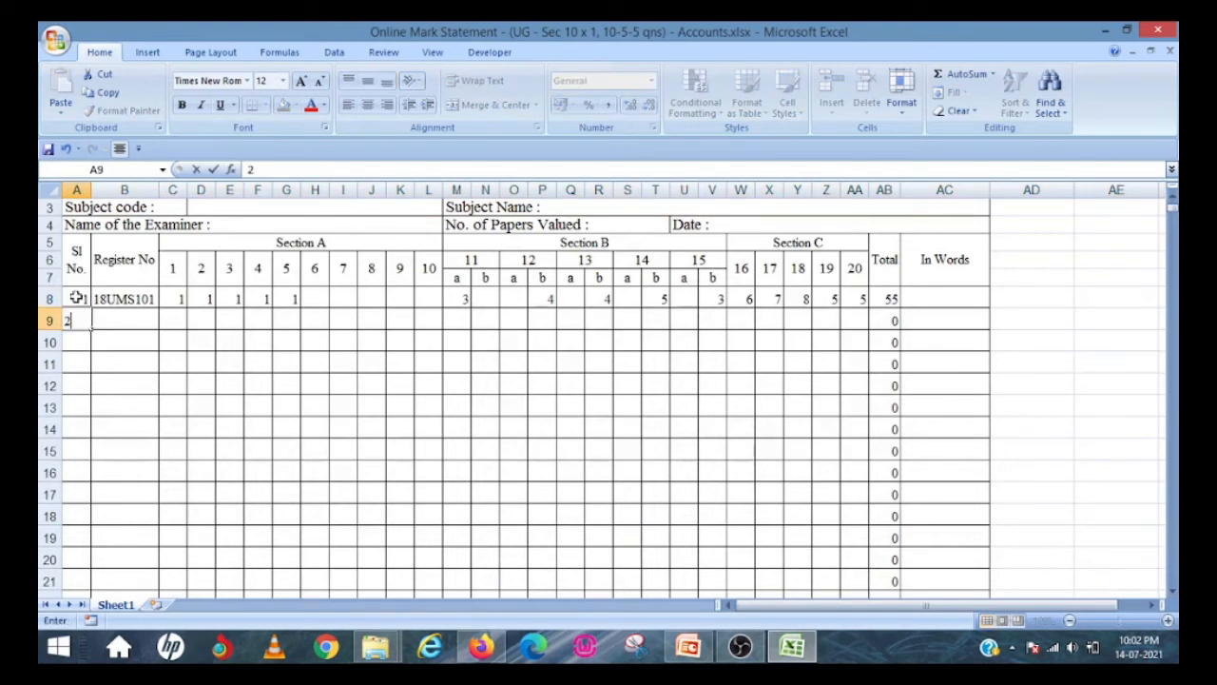
pyautogui.press('Return')
pyautogui.write('3')
pyautogui.press('Return')
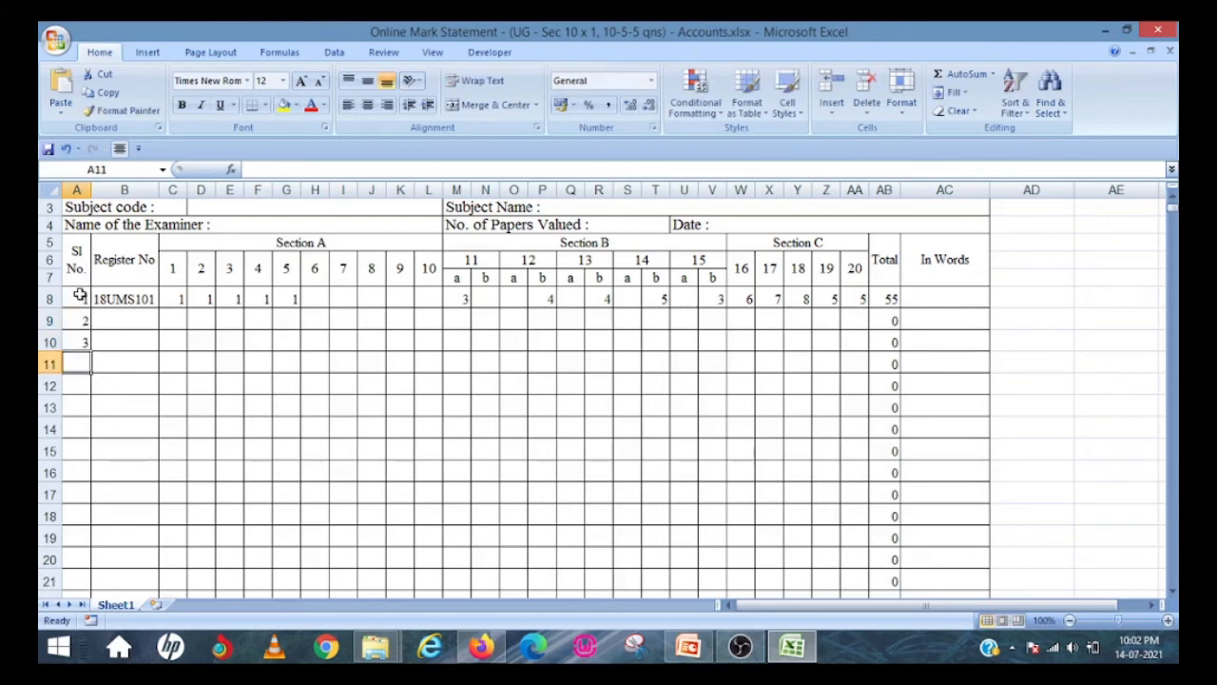
pyautogui.moveTo(80, 296); pyautogui.dragTo(79, 341)
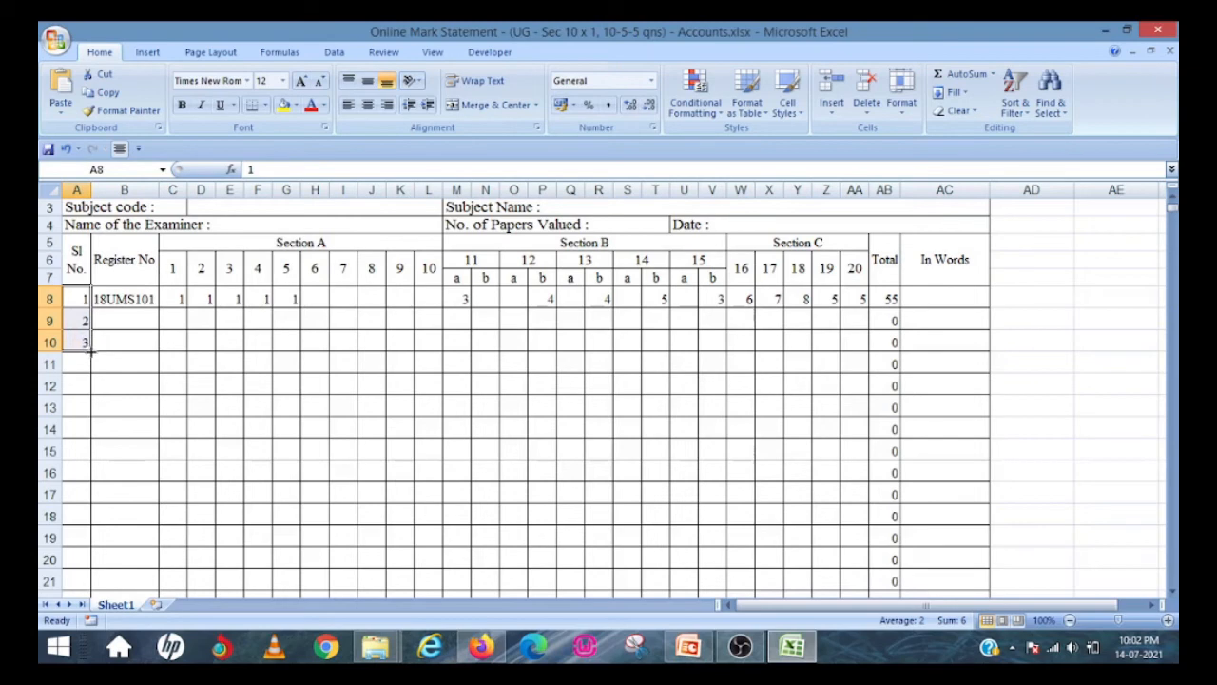
pyautogui.moveTo(90, 352); pyautogui.dragTo(82, 537)
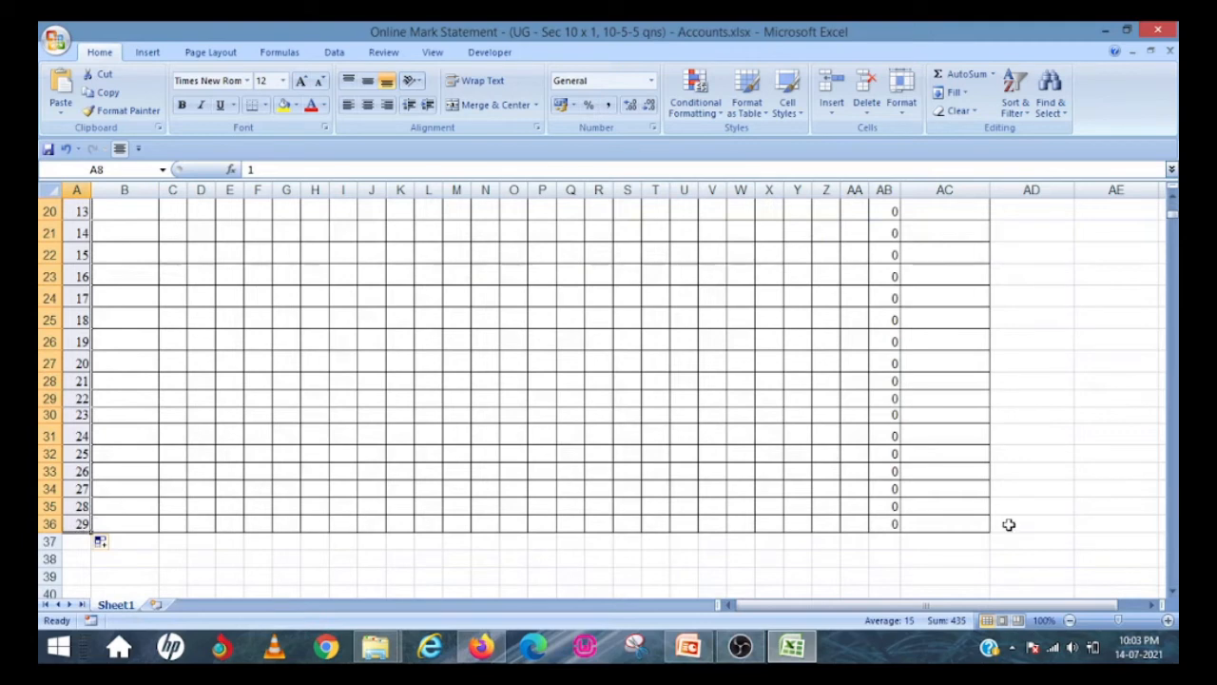
pyautogui.moveTo(1174, 218); pyautogui.dragTo(1174, 197)
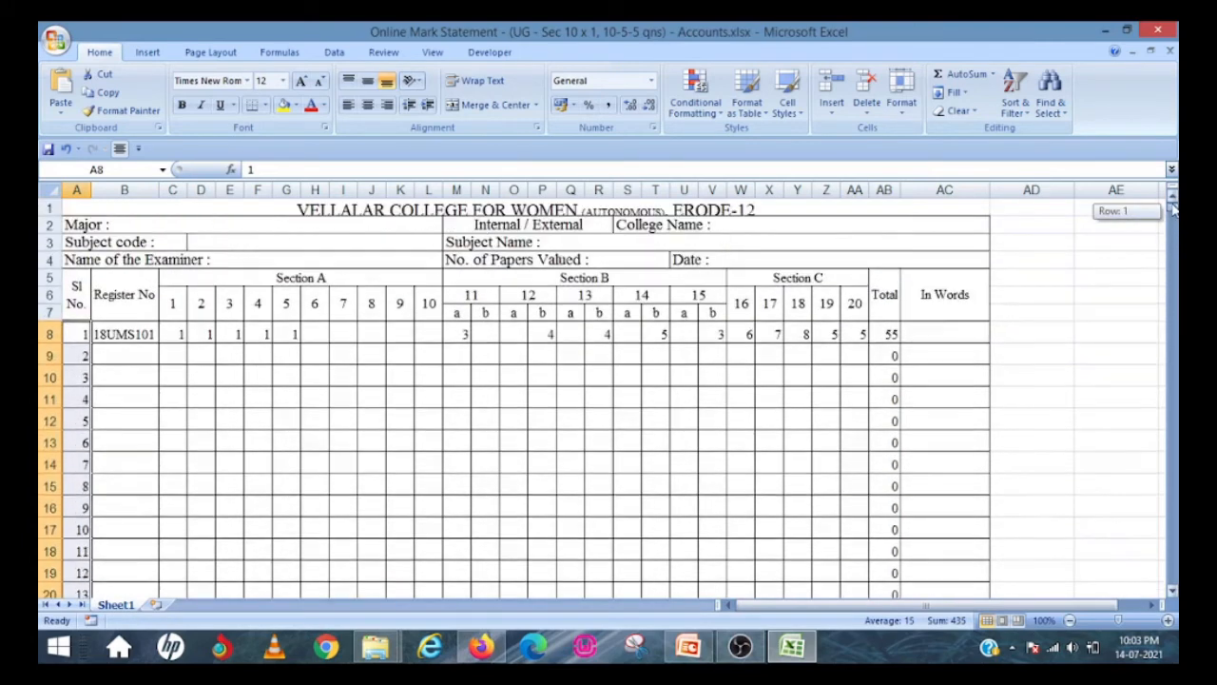
# Fill register numbers 18UMS101–18UMS129 down to row 36, then select rows 35 and 36
pyautogui.click(148, 336)
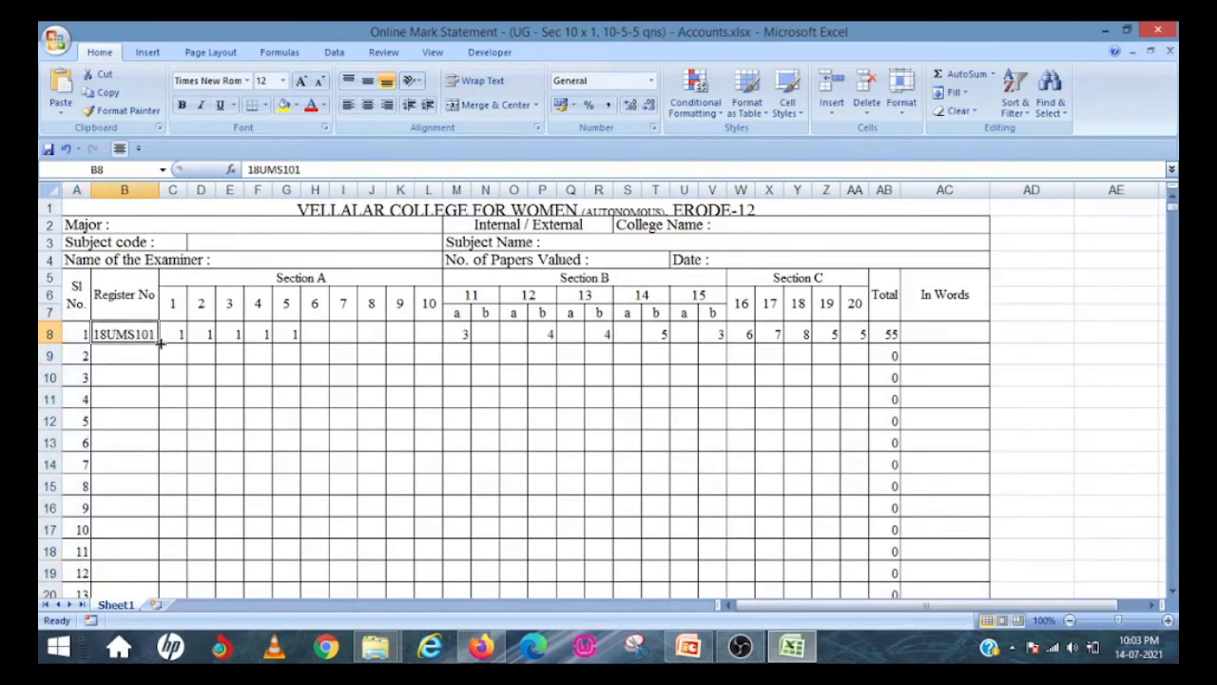
pyautogui.moveTo(160, 344); pyautogui.dragTo(152, 605)
pyautogui.scroll(5, 133, 262)
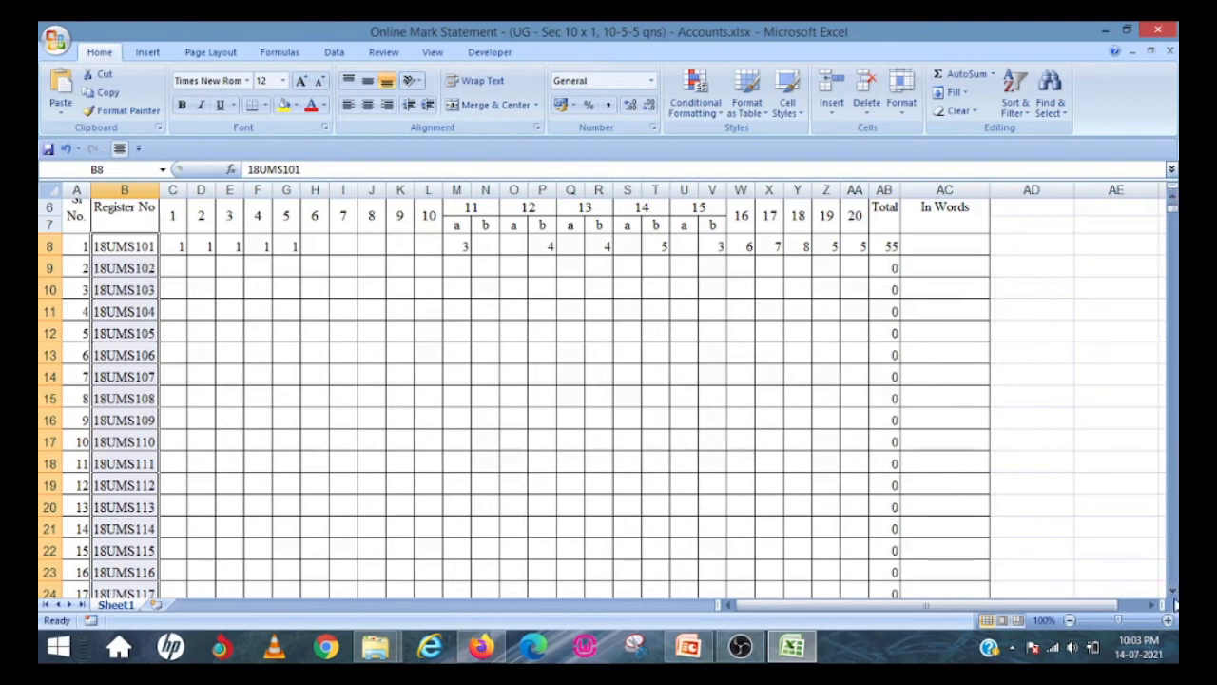
pyautogui.click(1173, 591)
pyautogui.click(1172, 591)
pyautogui.click(1173, 594)
pyautogui.click(1173, 593)
pyautogui.click(1173, 593)
pyautogui.click(1172, 594)
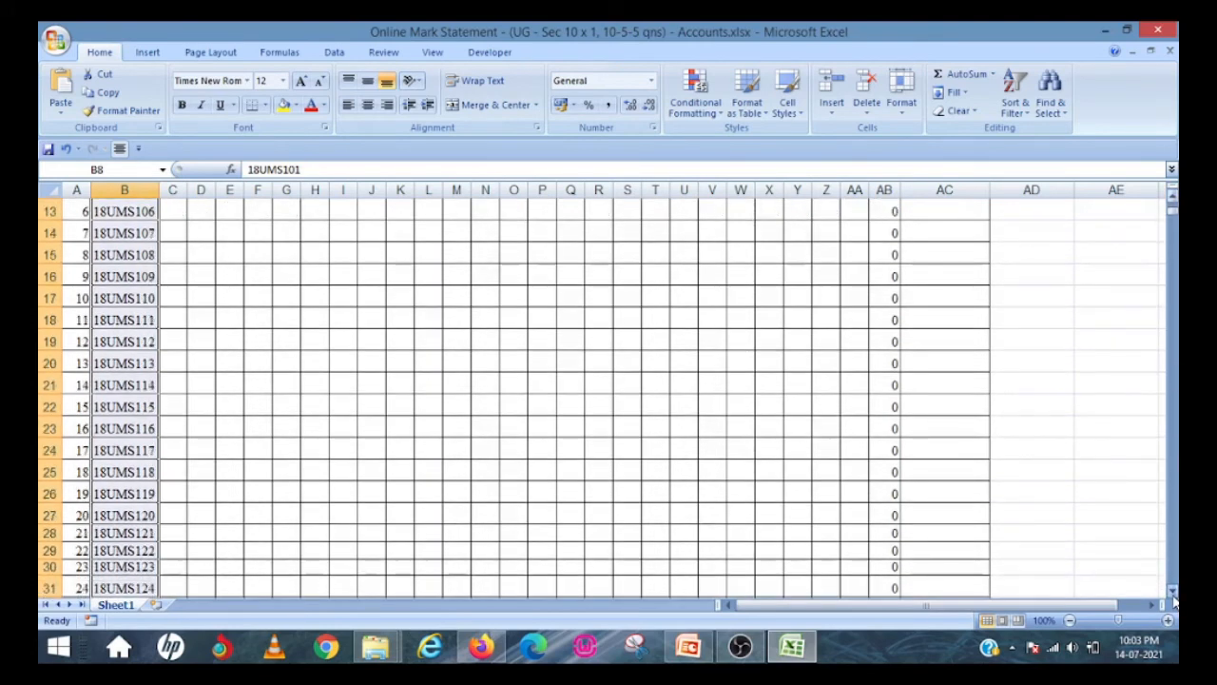
pyautogui.click(1173, 593)
pyautogui.click(1172, 593)
pyautogui.click(1173, 594)
pyautogui.click(1173, 593)
pyautogui.click(1173, 593)
pyautogui.click(1173, 594)
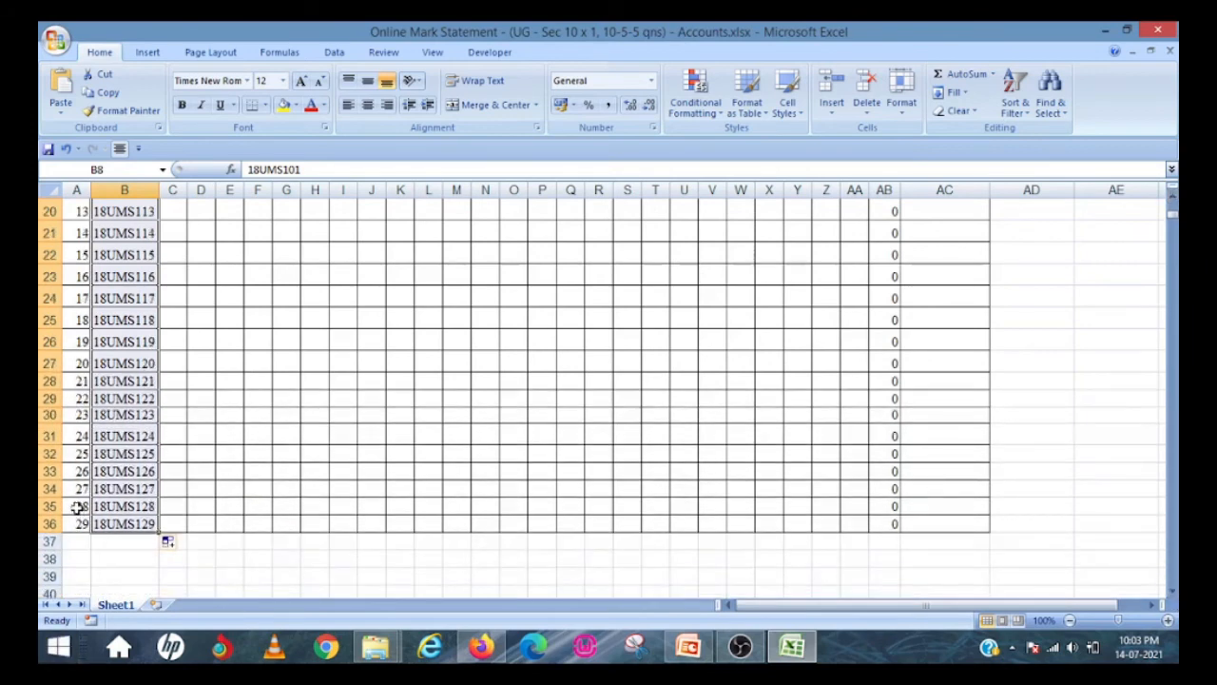
pyautogui.moveTo(78, 507); pyautogui.dragTo(989, 594)
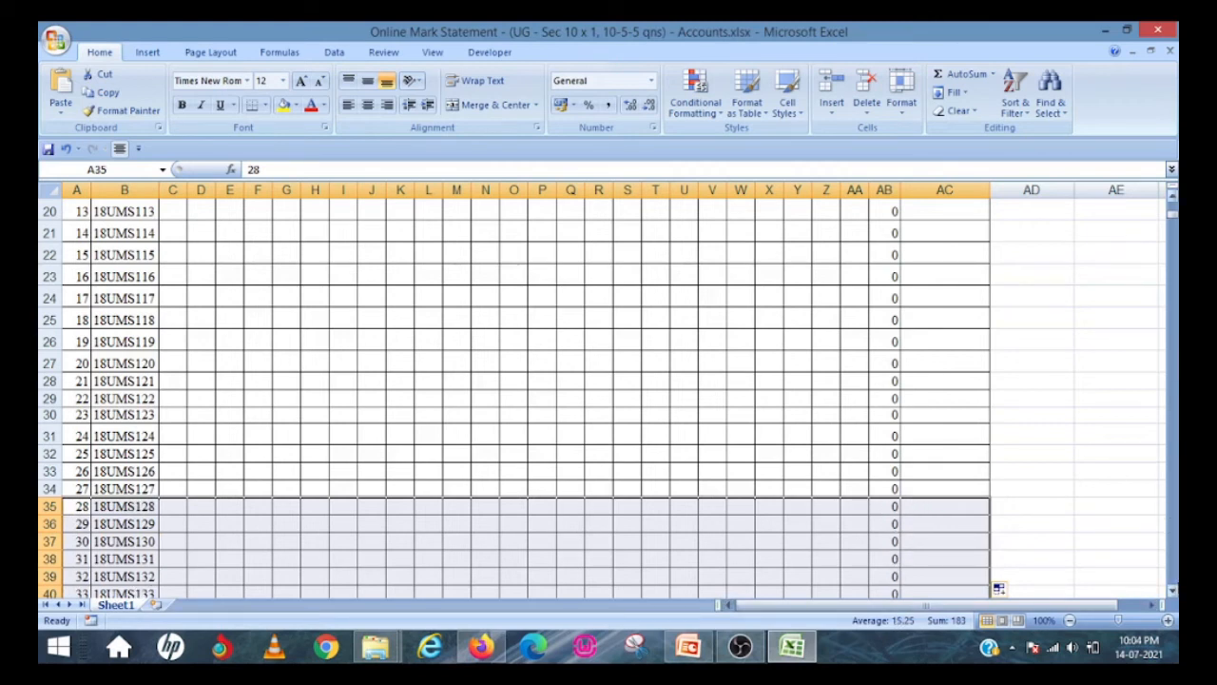
# Fill rows 38–40 down to row 51 so serials reach 44 and register numbers 18UMS144
pyautogui.click(1173, 595)
pyautogui.click(1173, 594)
pyautogui.click(1173, 594)
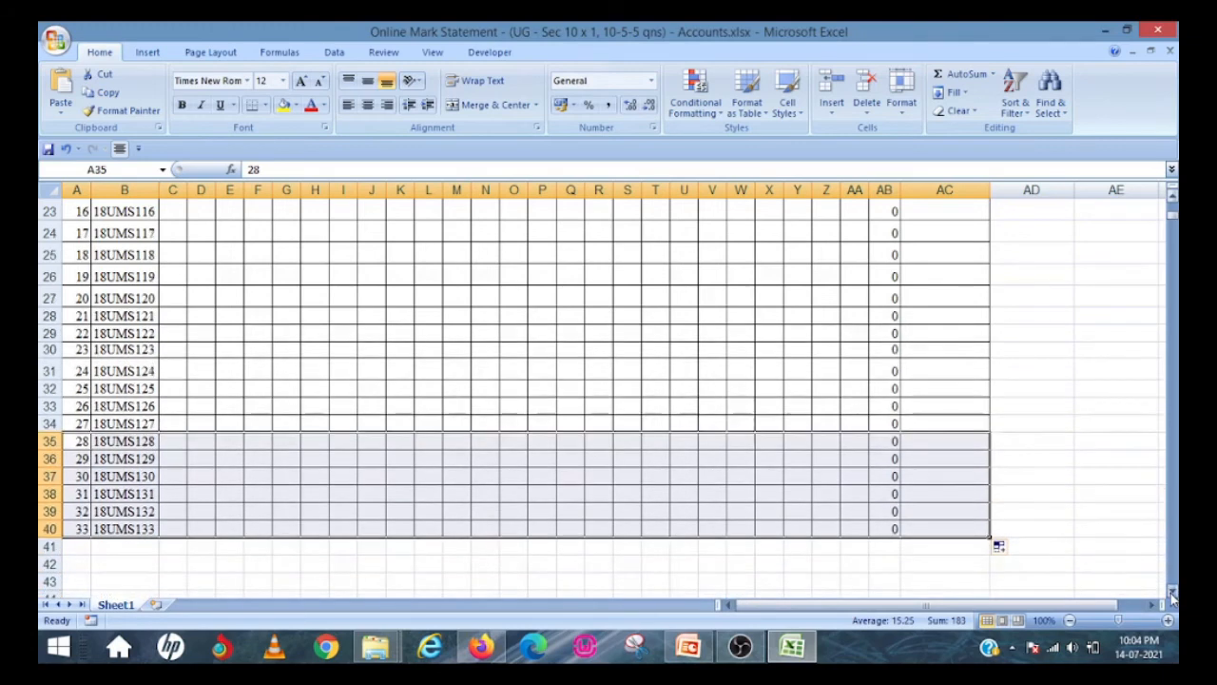
pyautogui.click(1173, 594)
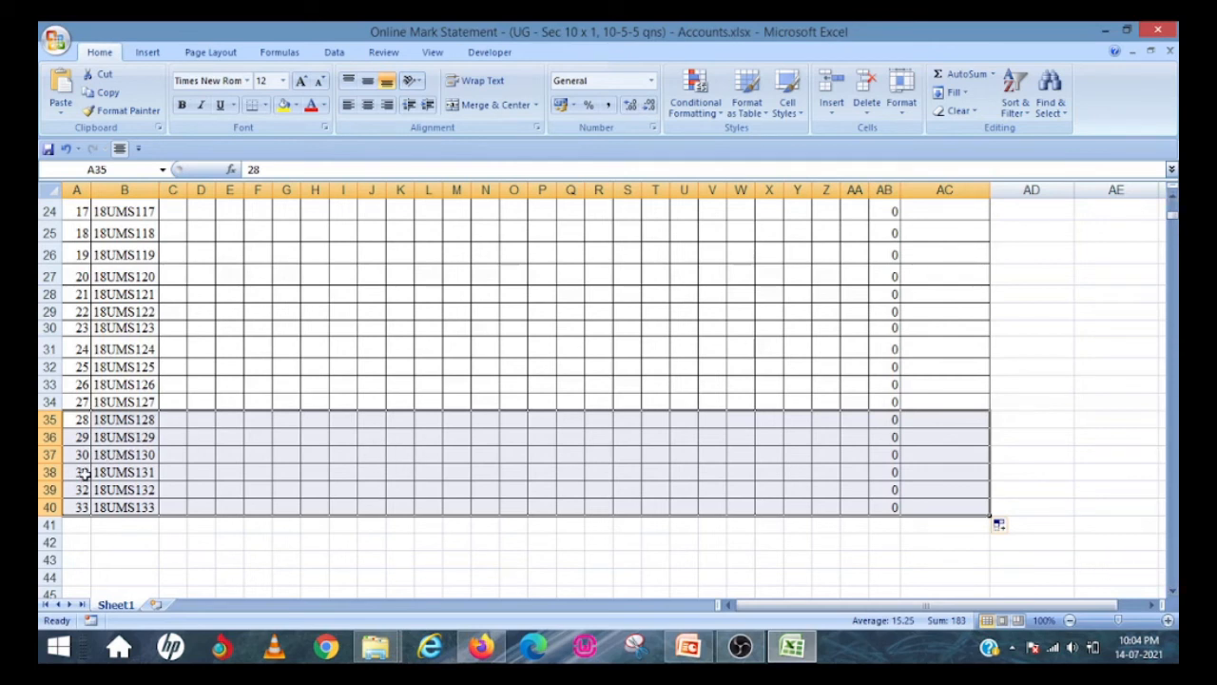
pyautogui.moveTo(76, 350); pyautogui.dragTo(956, 509)
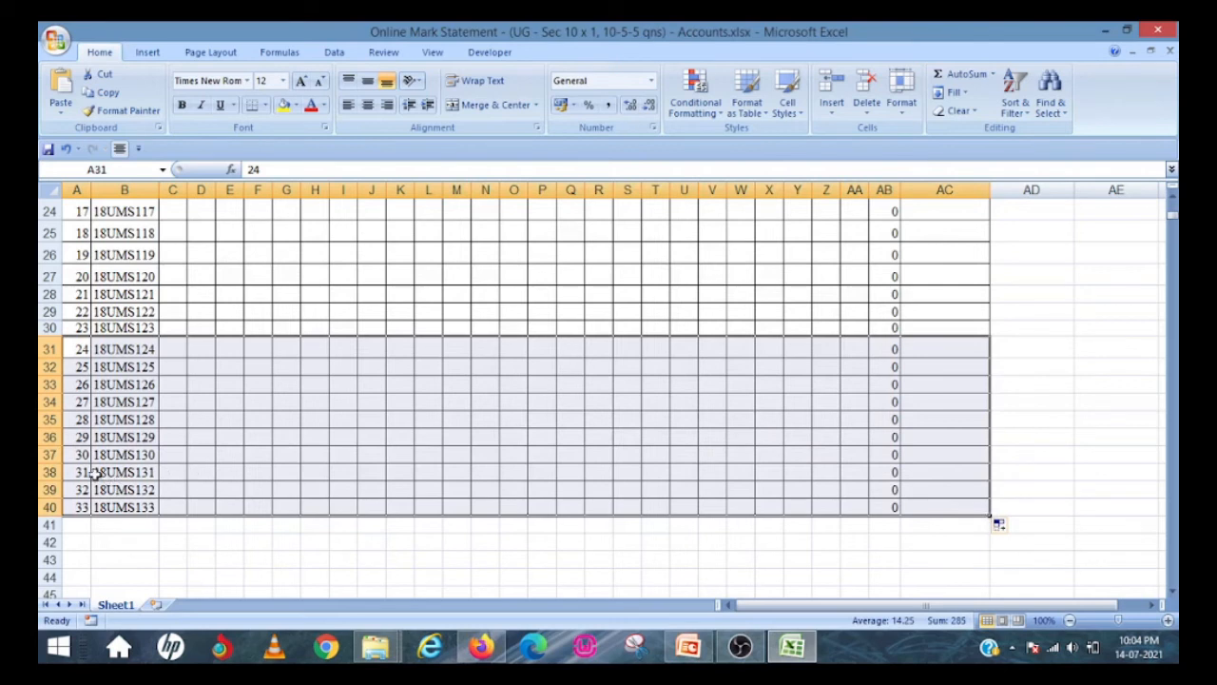
pyautogui.moveTo(82, 471); pyautogui.dragTo(980, 510)
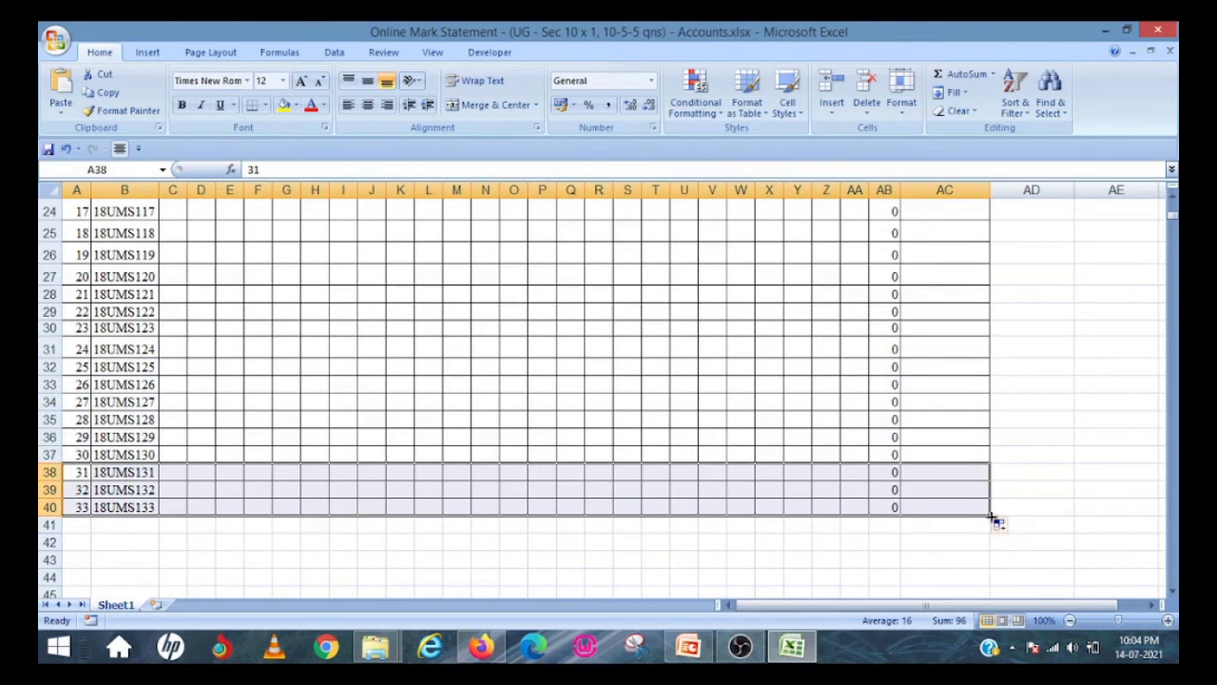
pyautogui.moveTo(992, 521)
pyautogui.mouseDown()
pyautogui.moveTo(995, 589)
pyautogui.moveTo(994, 519)
pyautogui.mouseUp()
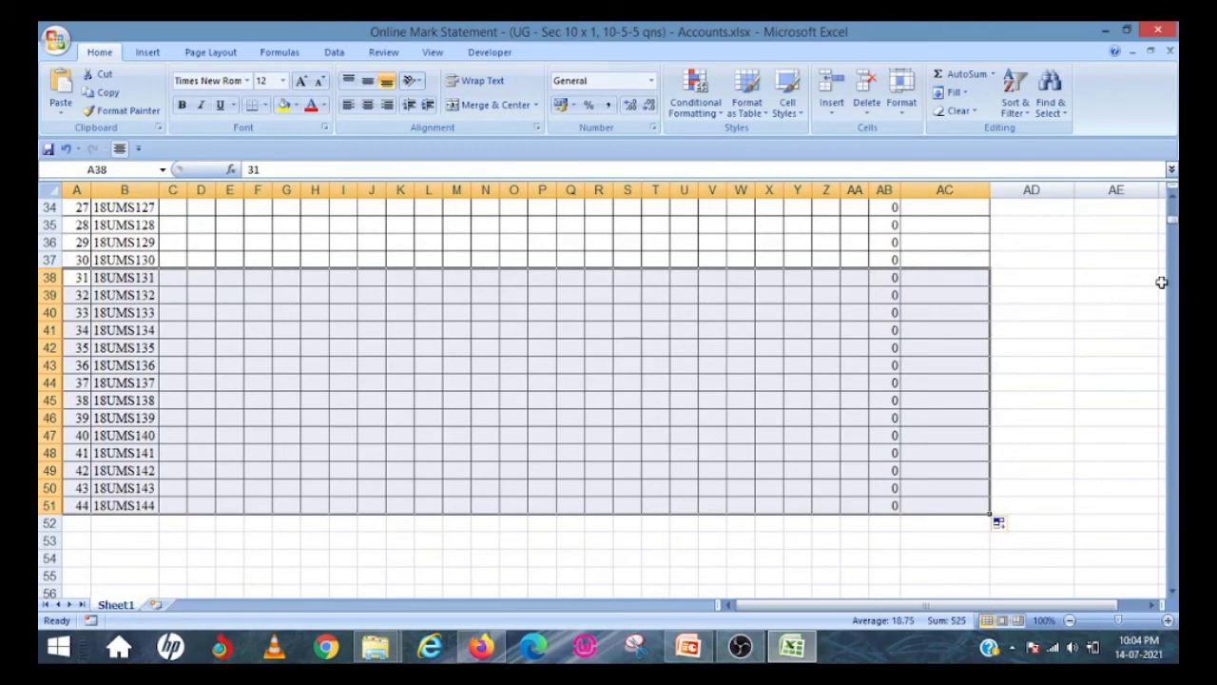
pyautogui.scroll(11, 1163, 277)
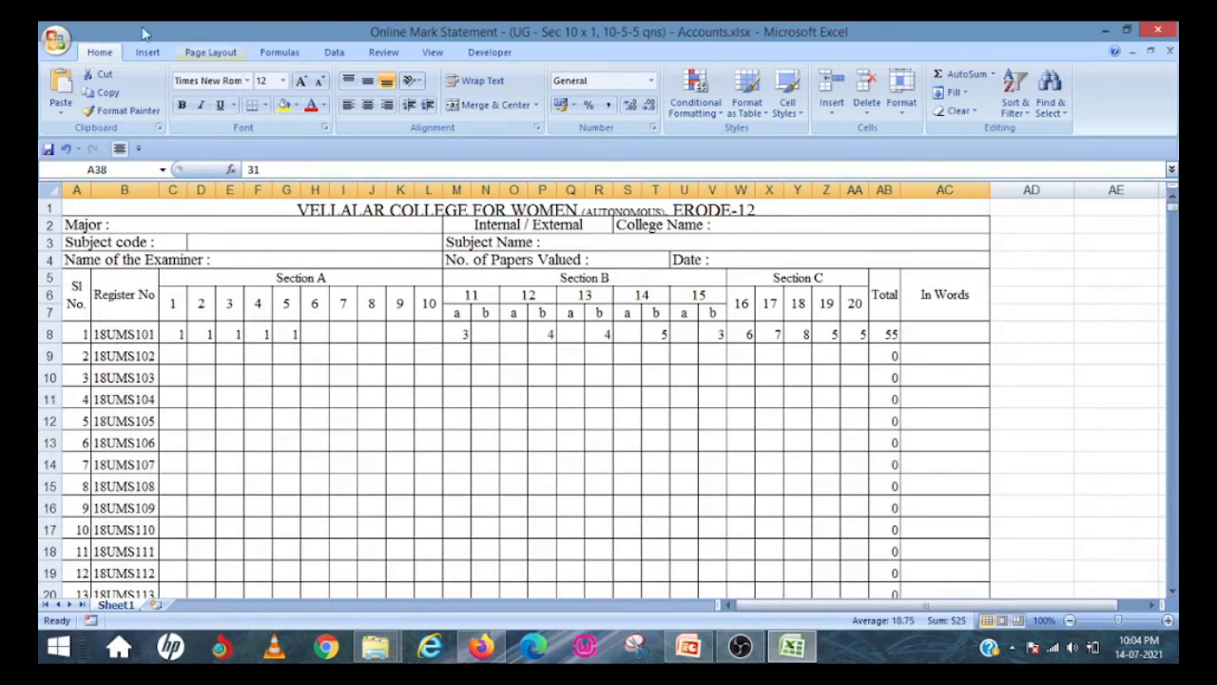
# Save the workbook via Save As as 20uch101ChemKala.xlsx in Downloads
pyautogui.click(59, 40)
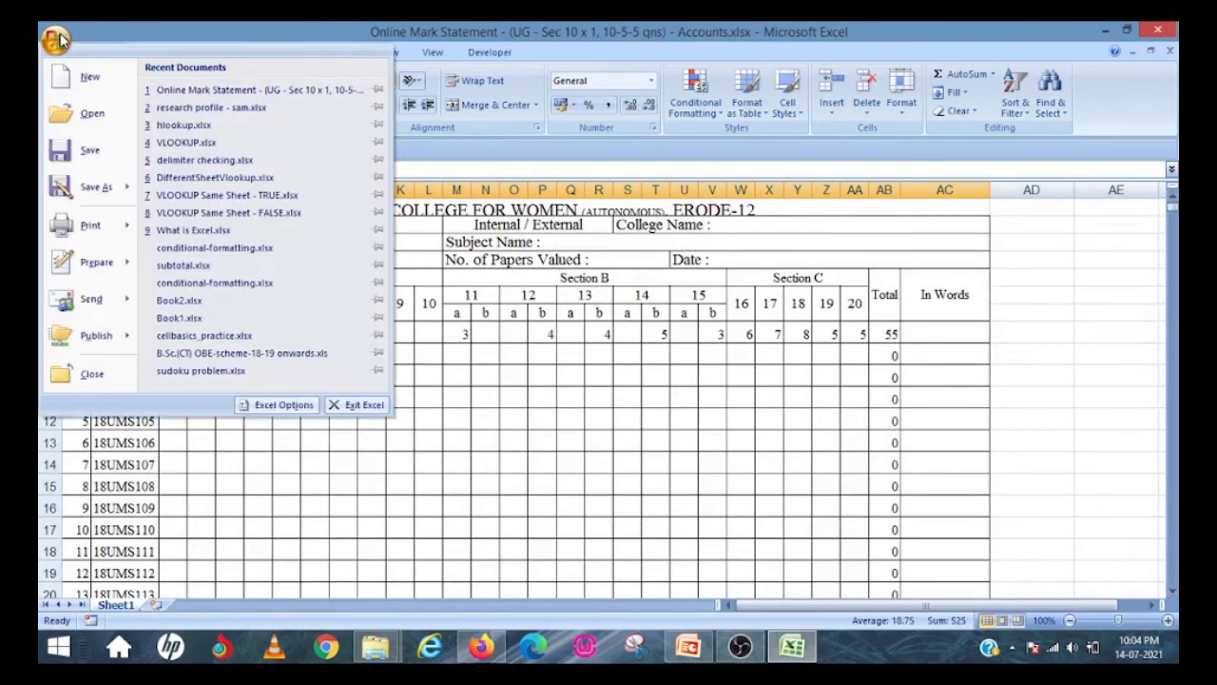
pyautogui.click(95, 187)
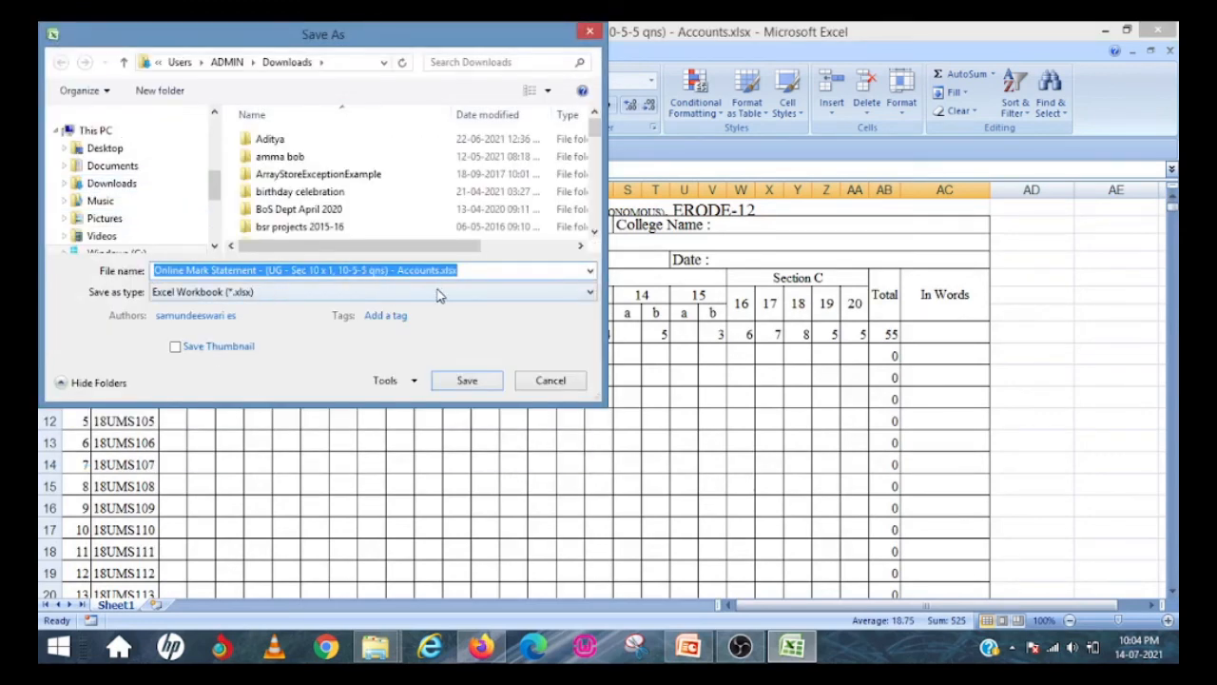
pyautogui.press('BackSpace')
pyautogui.write('20')
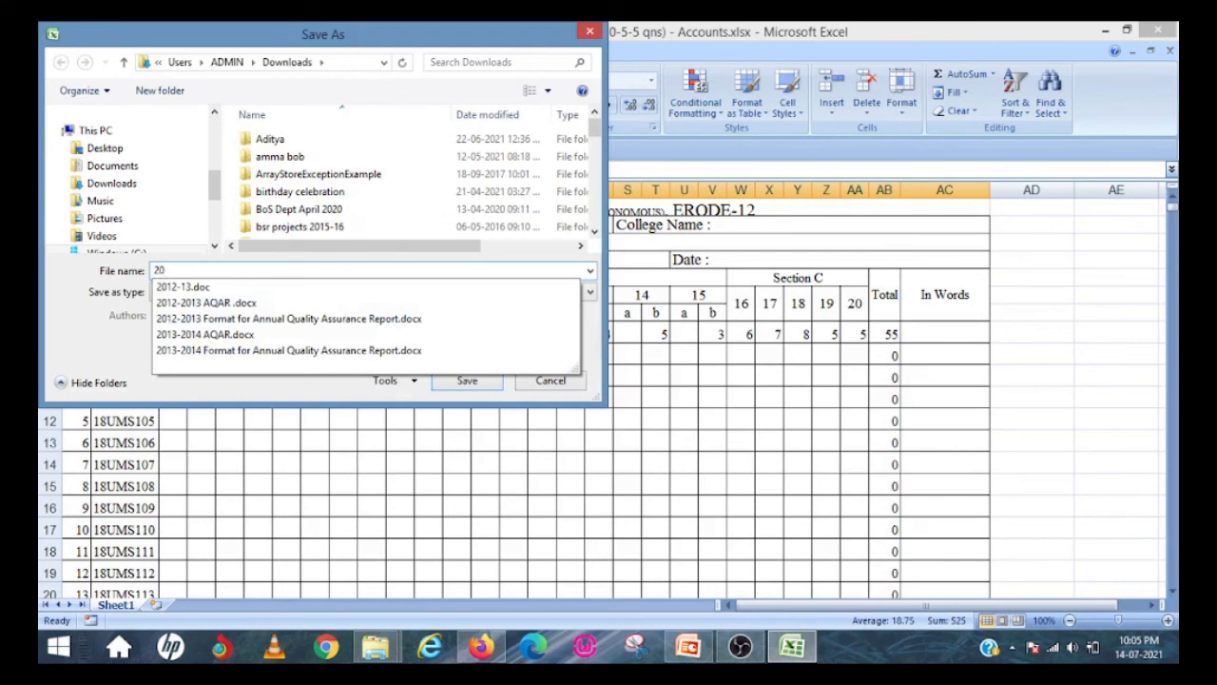
pyautogui.write('uch101ChemKala')
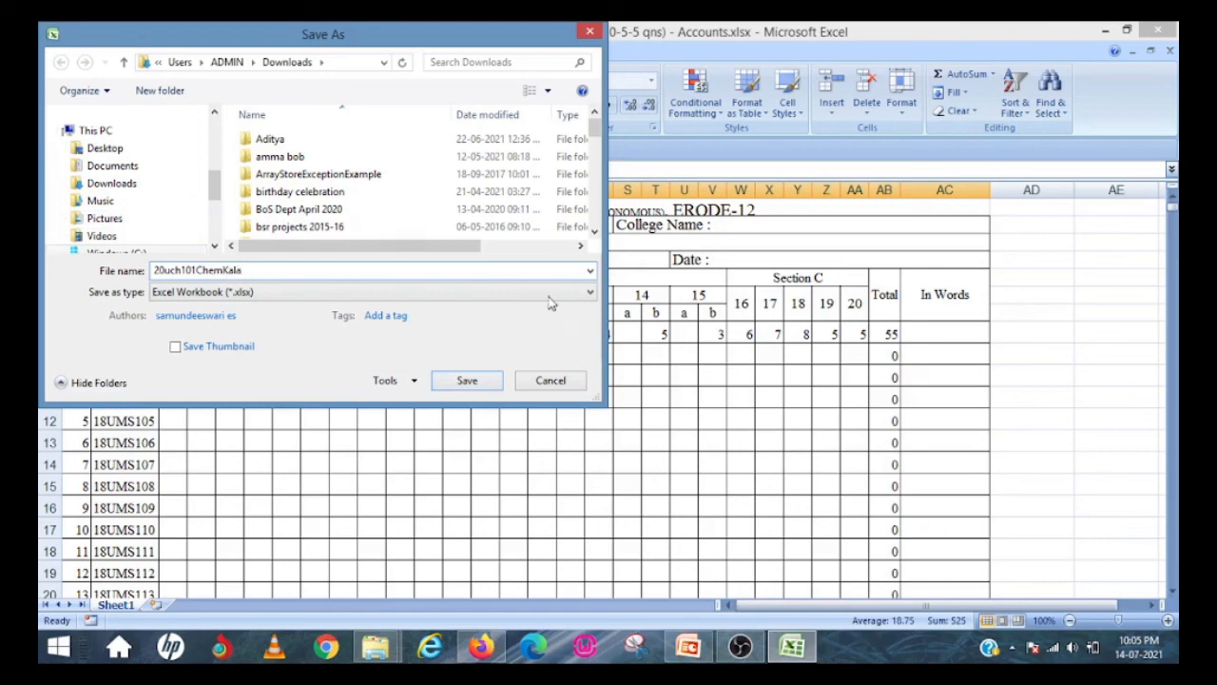
pyautogui.click(489, 385)
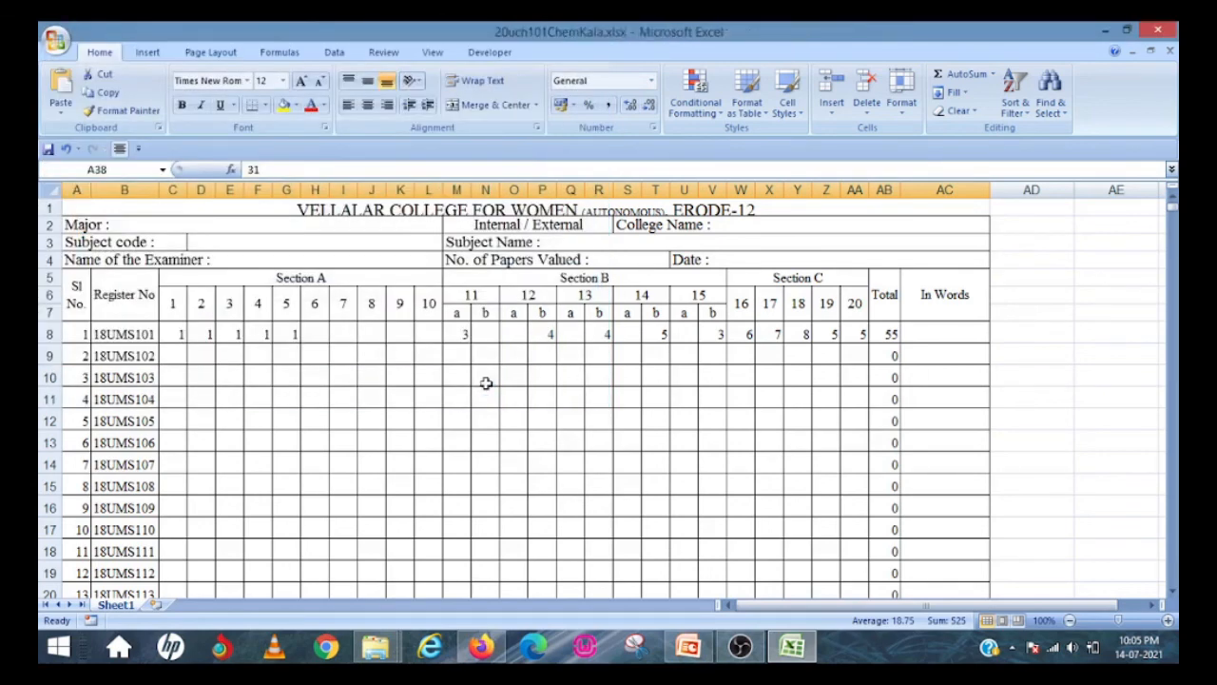
# Confirm 20uch101ChemKala.xlsx (82 KB) is in Downloads, then return to the Firefox Drive folder
pyautogui.moveTo(376, 647)
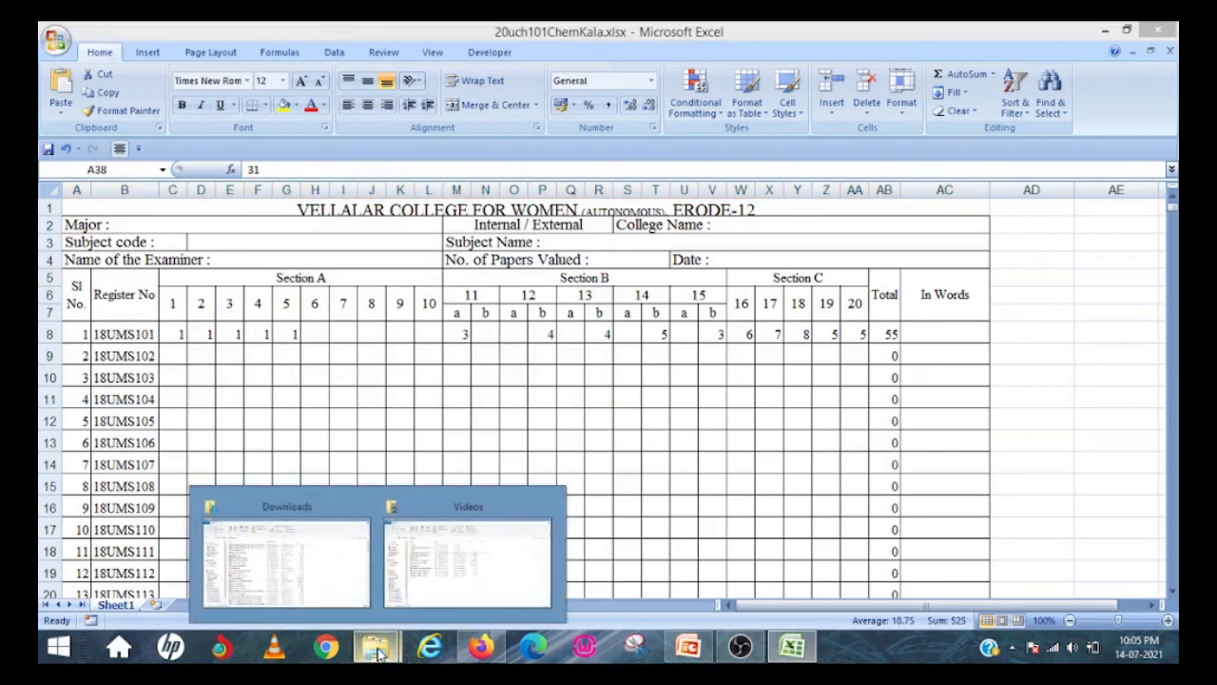
pyautogui.click(346, 577)
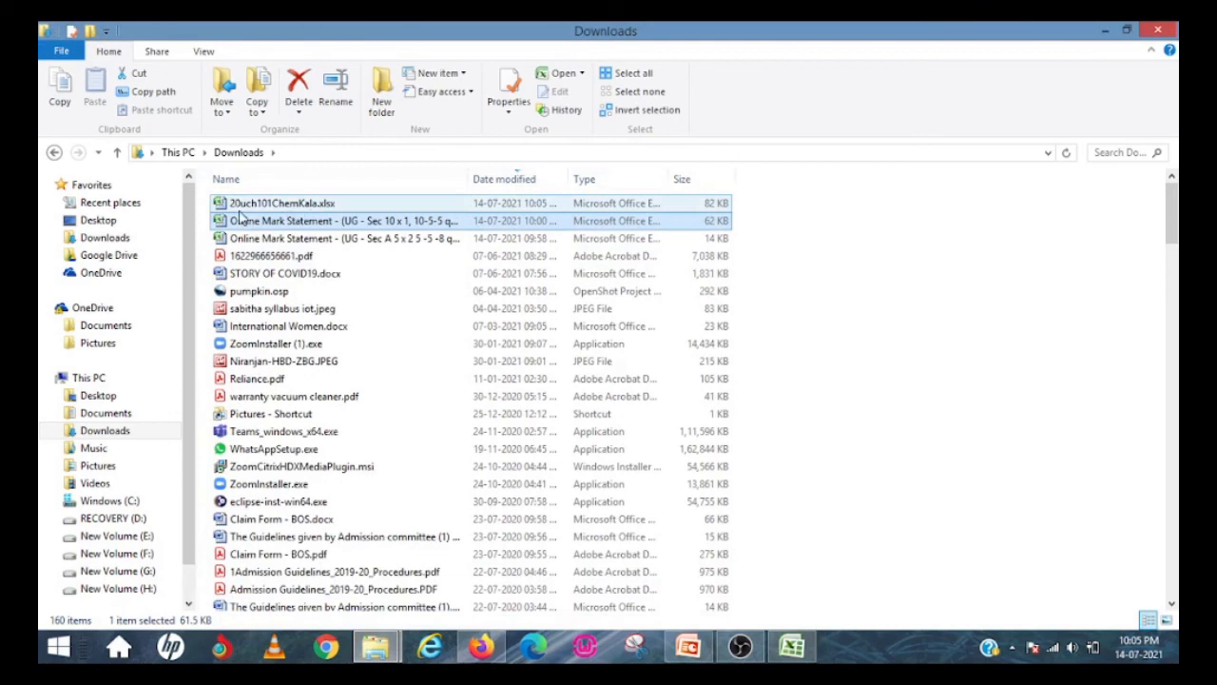
pyautogui.click(312, 210)
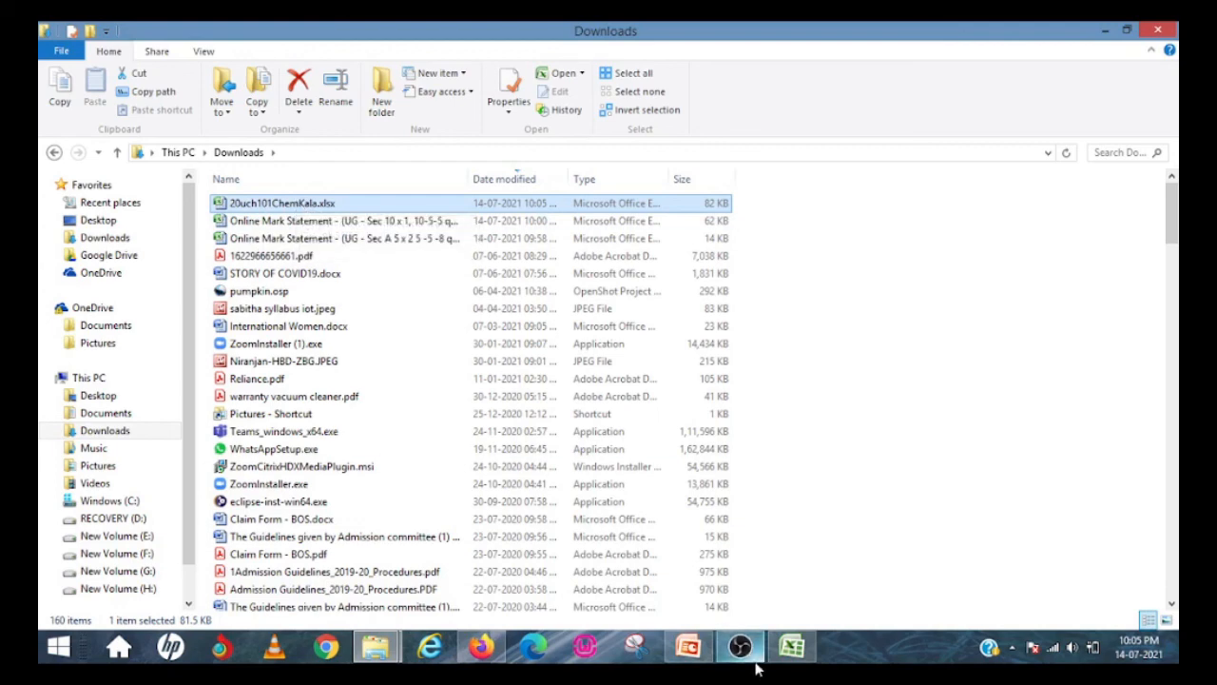
pyautogui.click(489, 647)
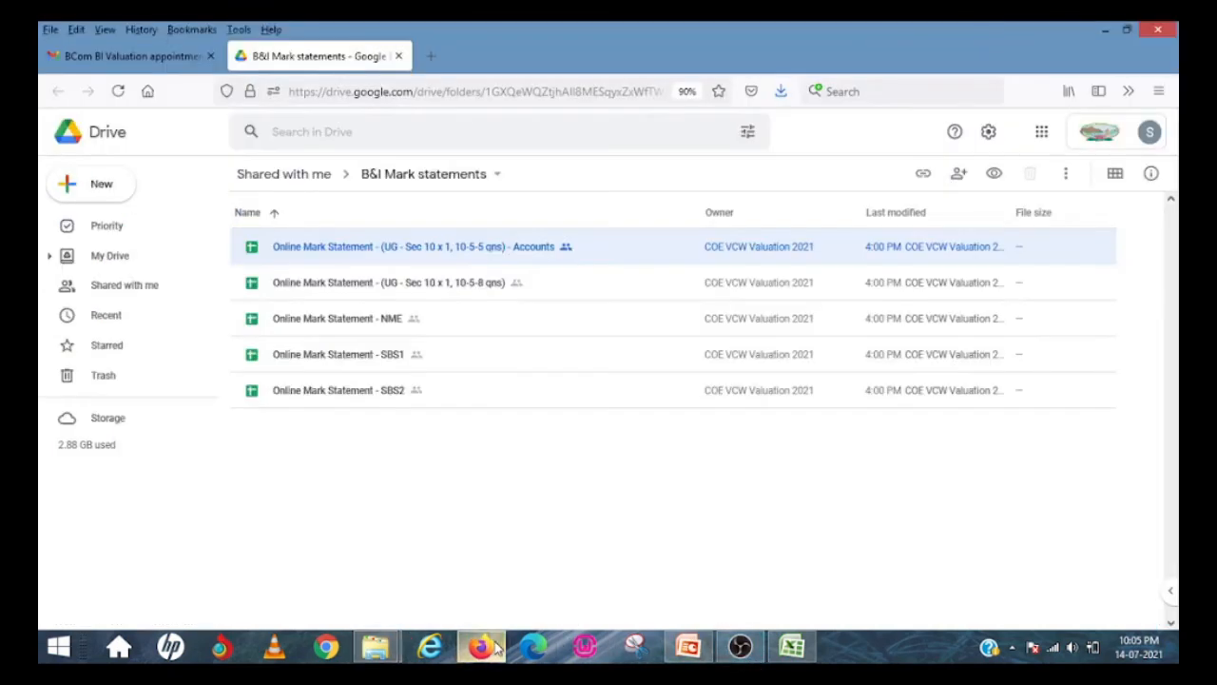
# Open the upload form from Gmail and enter the examiner's name, Chemistry and 20UCH101
pyautogui.click(180, 59)
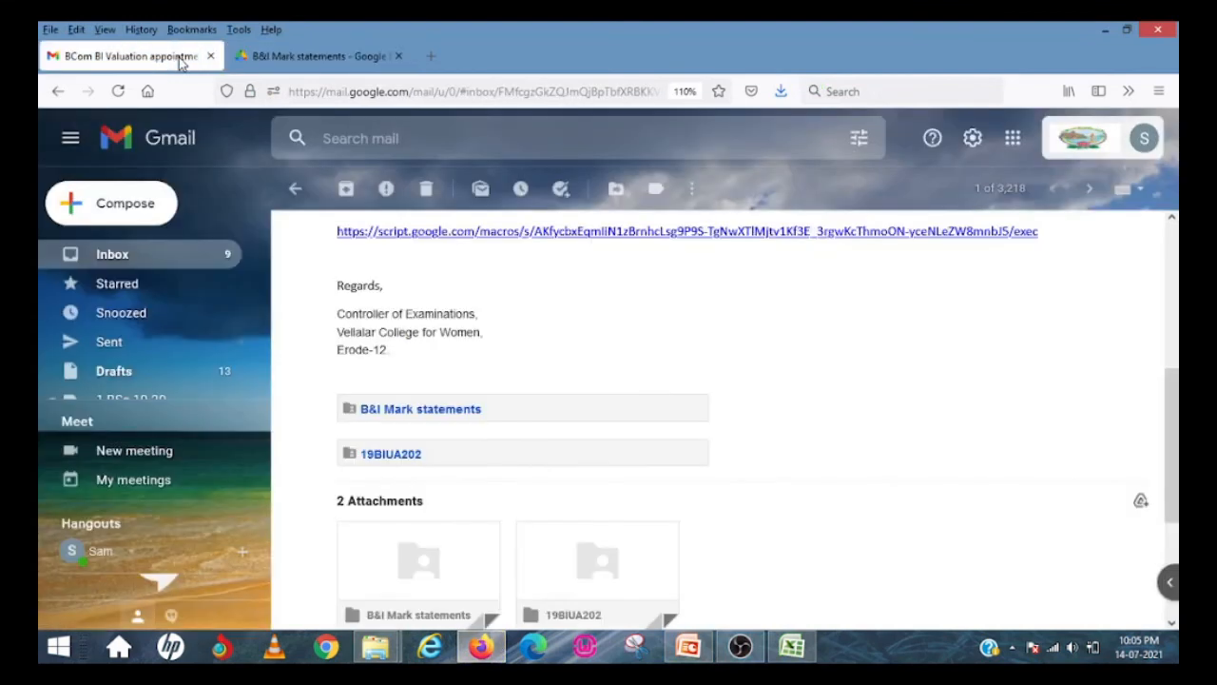
pyautogui.click(693, 238)
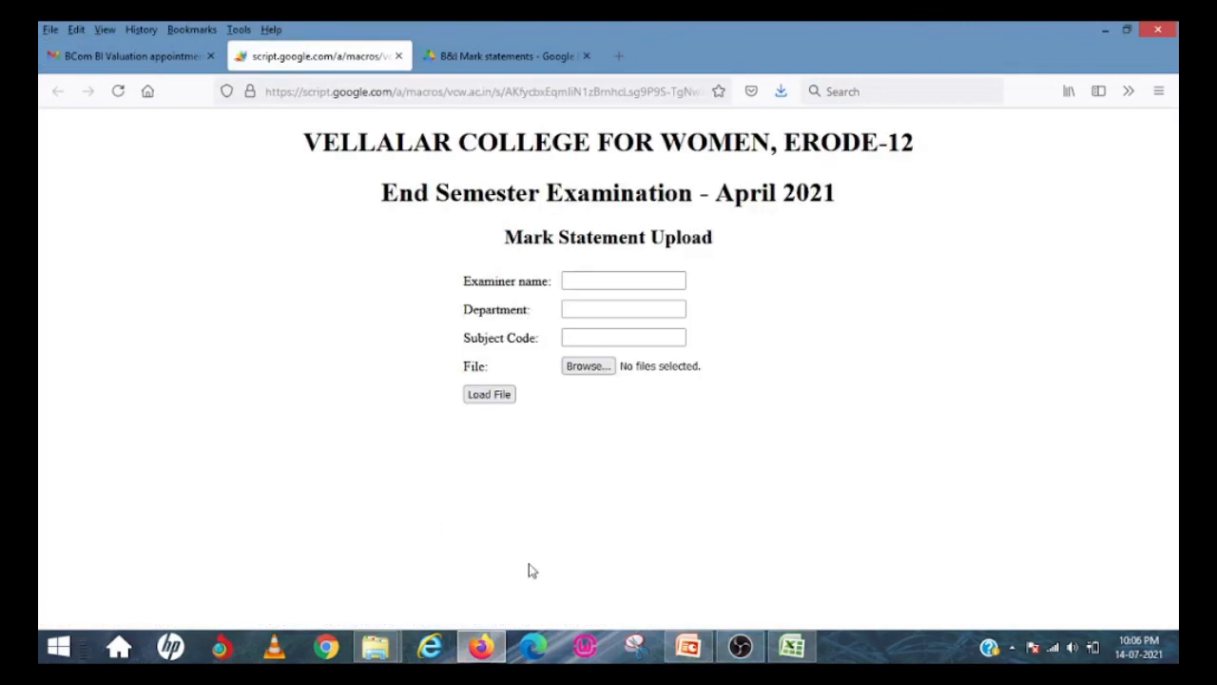
pyautogui.click(602, 281)
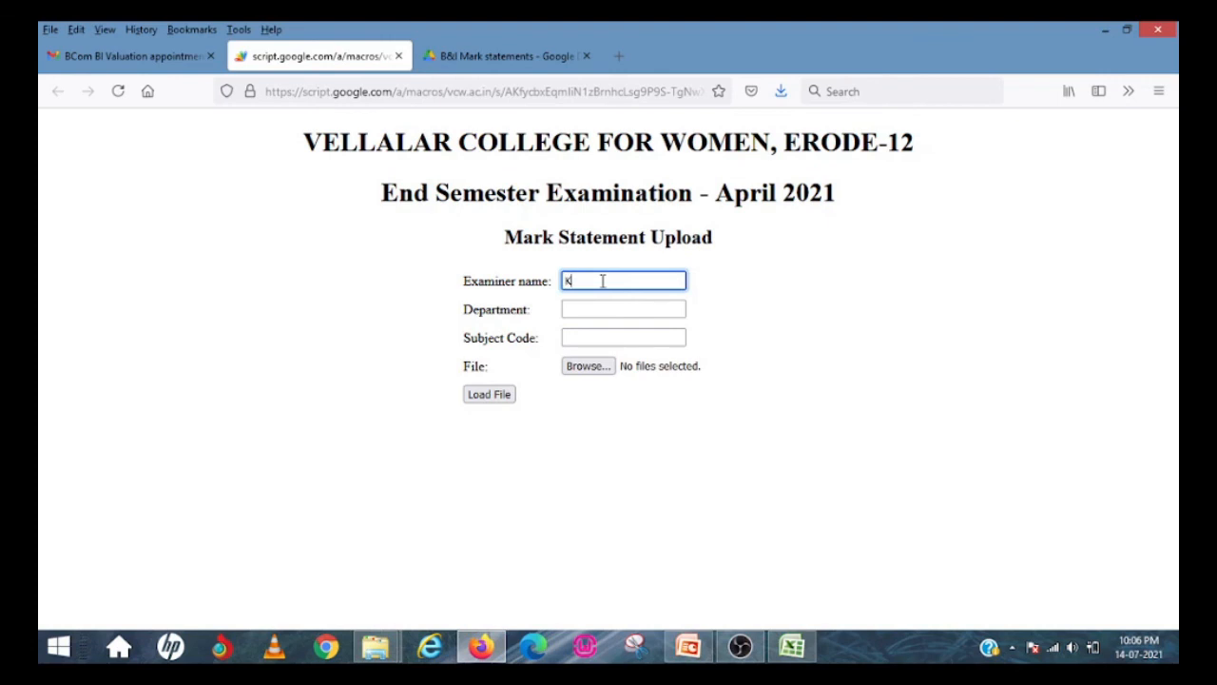
pyautogui.write('Kala')
pyautogui.click(595, 312)
pyautogui.write('Chemistry')
pyautogui.press('Tab')
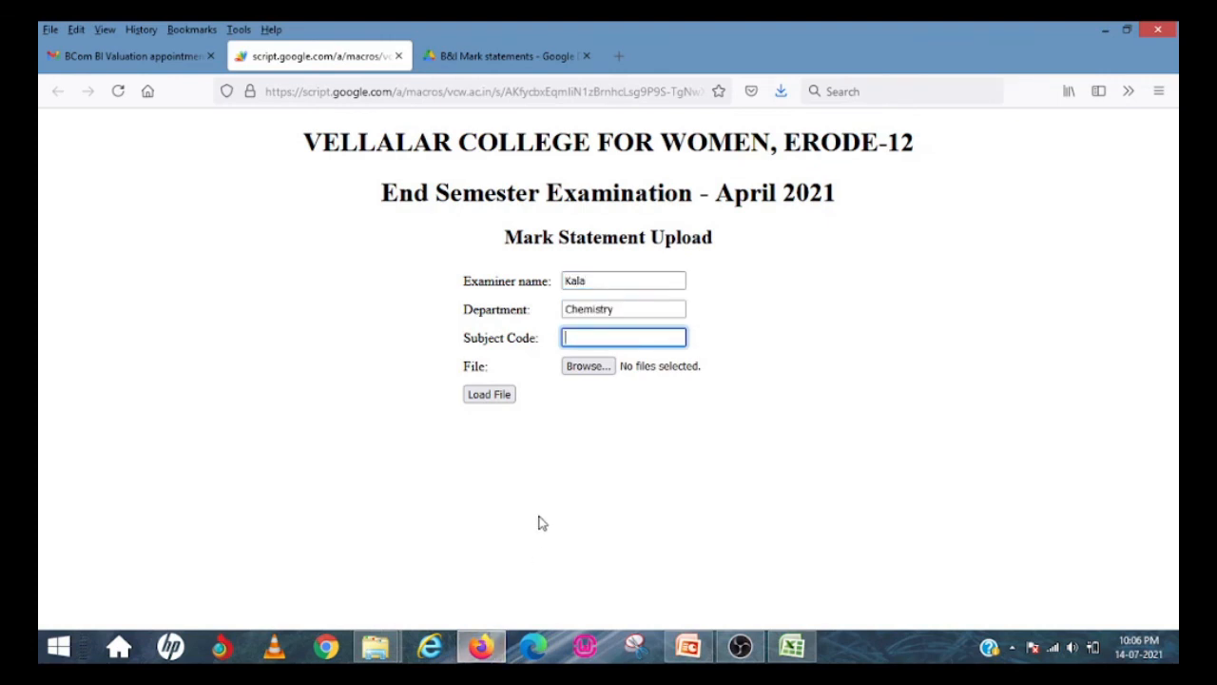
pyautogui.write('20UCH101')
# Attach 20uch101ChemKala.xlsx from Downloads to the File field and submit with Load File
pyautogui.click(597, 370)
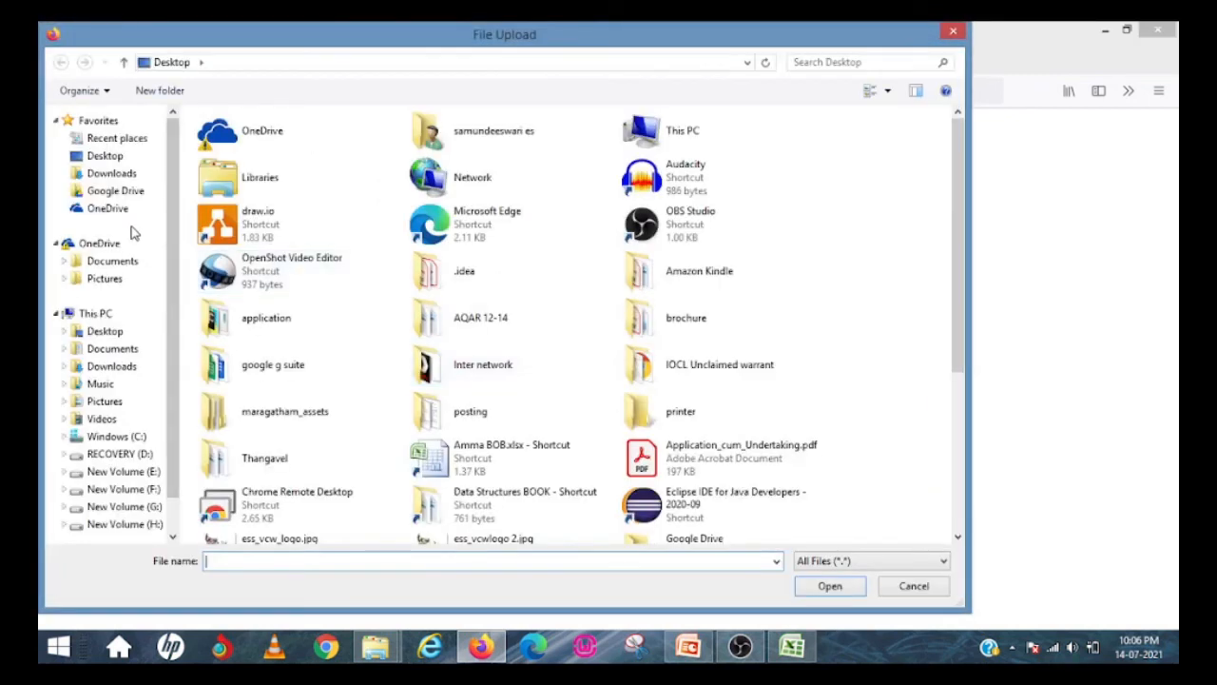
pyautogui.click(121, 369)
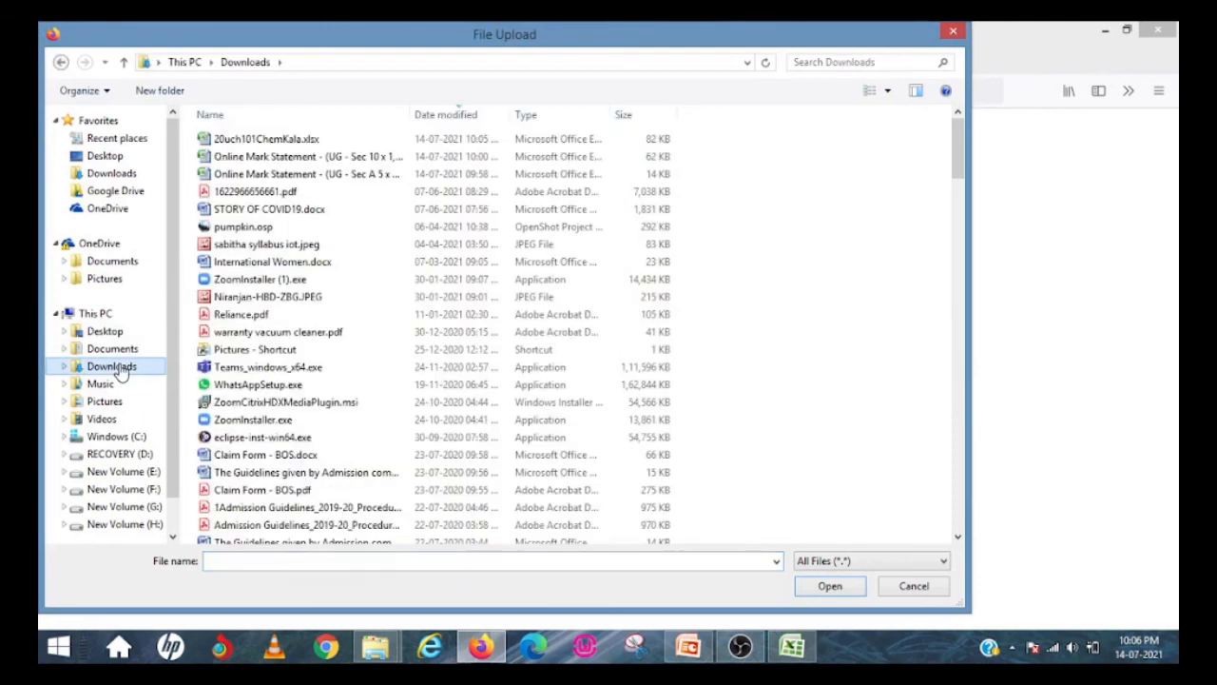
pyautogui.click(278, 142)
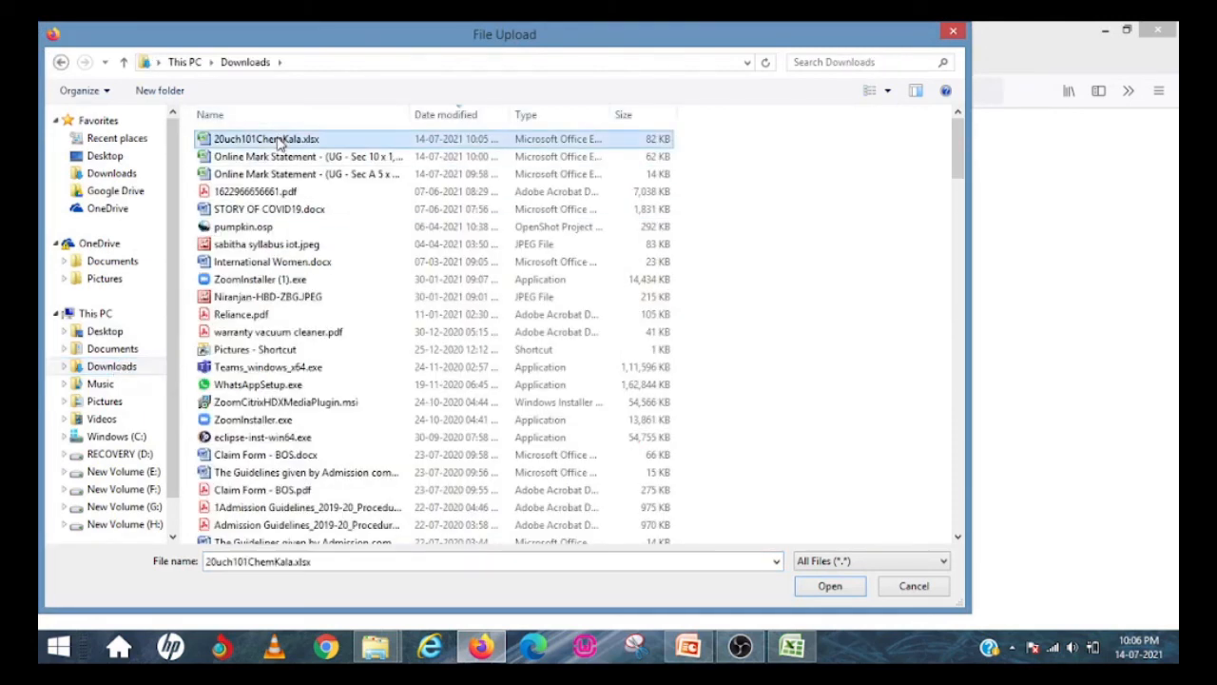
pyautogui.click(828, 586)
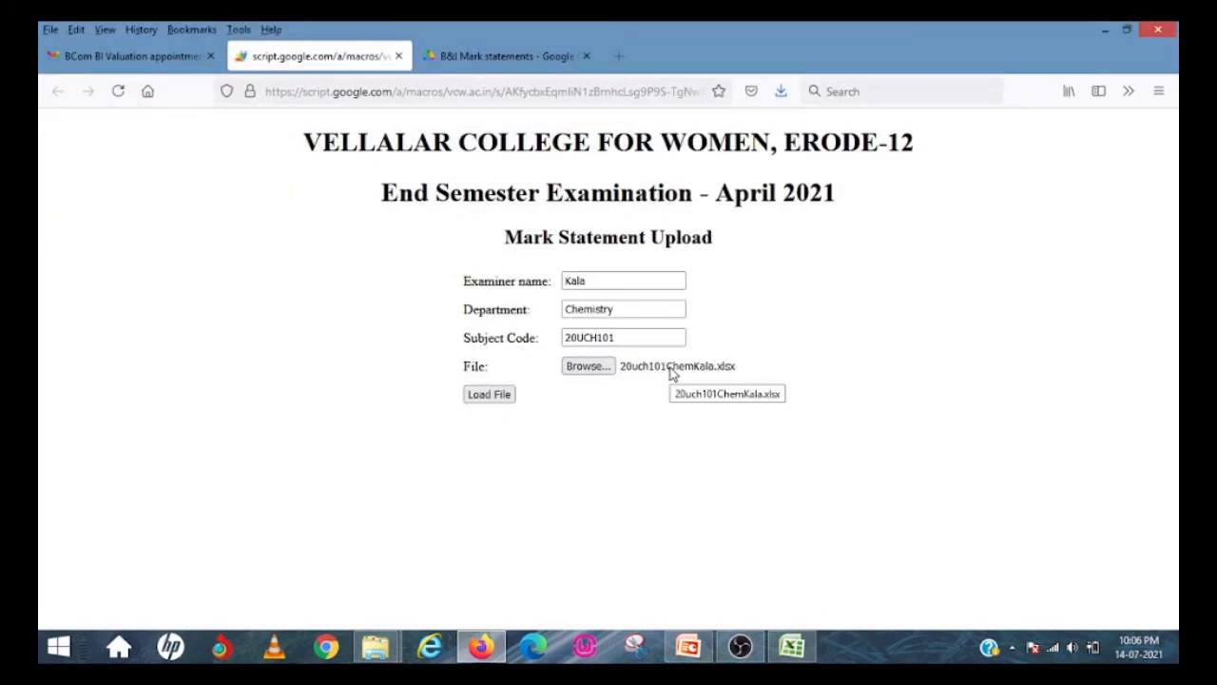
pyautogui.click(500, 398)
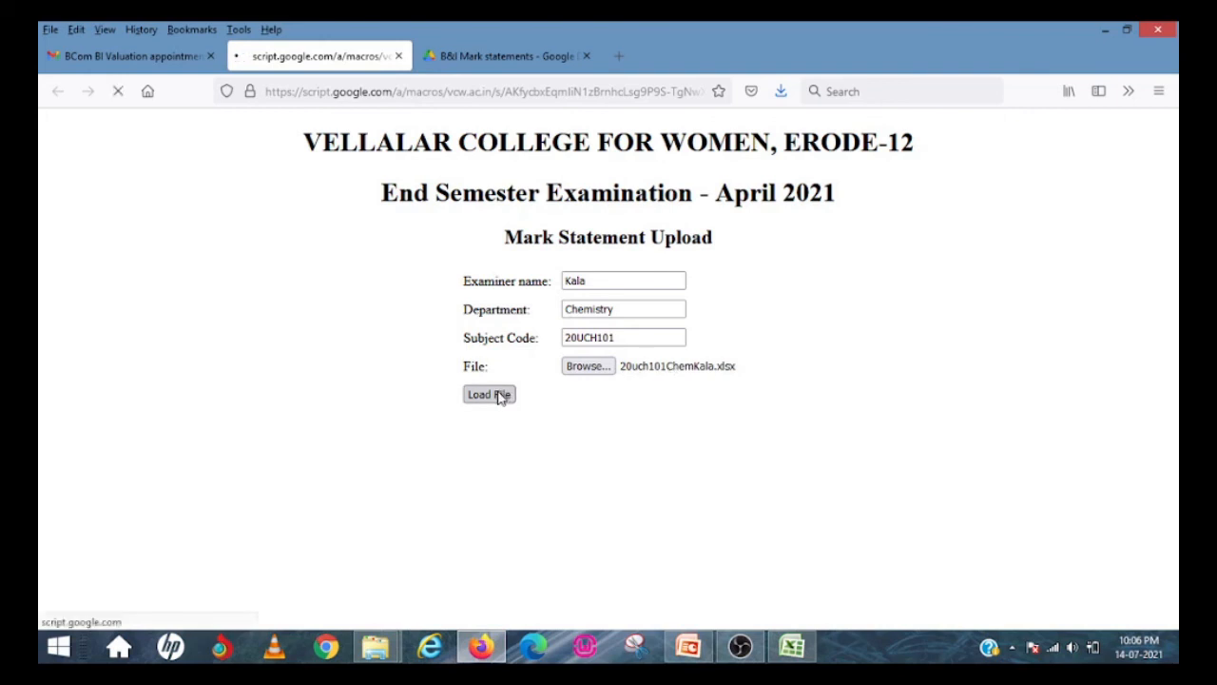